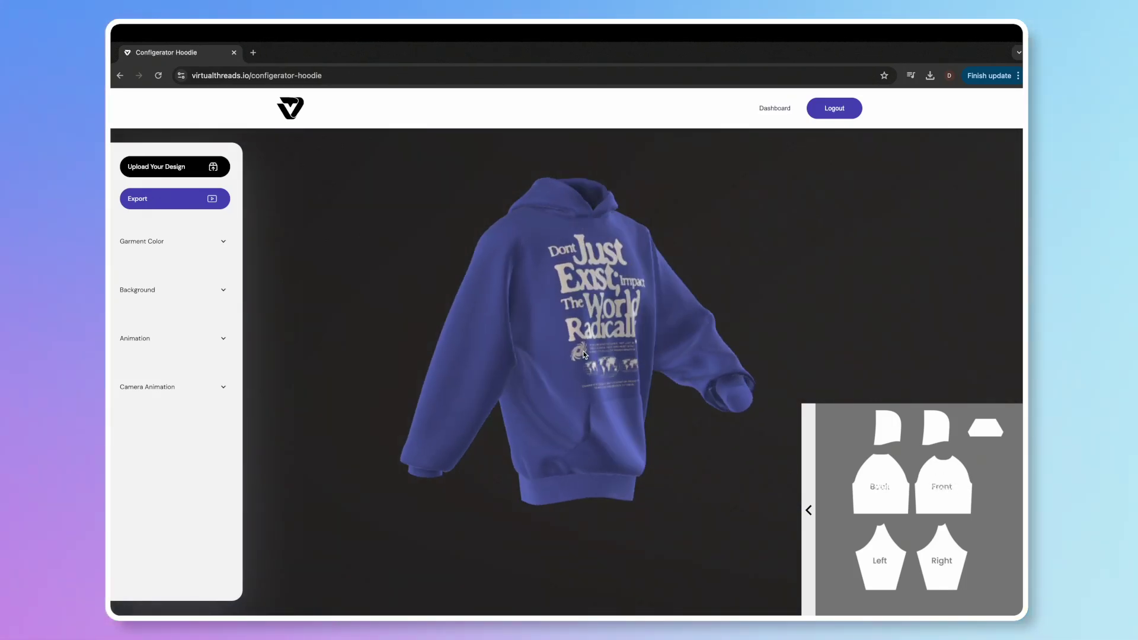
- Recolour the printed hoodie red and apply the walking animation to it
left_click(222, 242)
left_click_drag(189, 370, 235, 370)
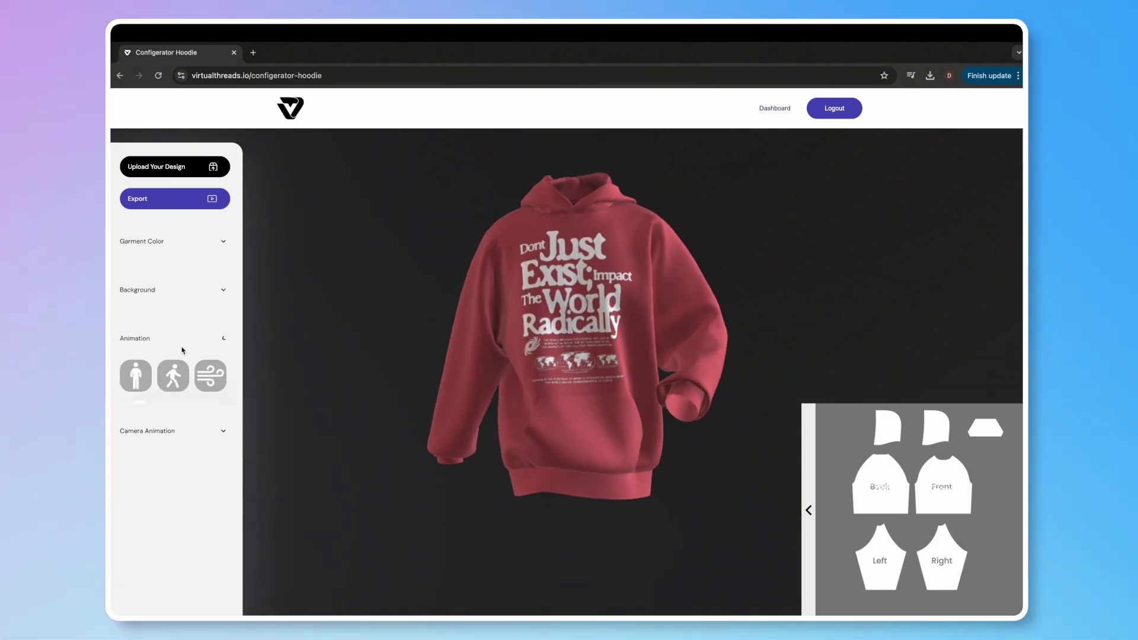
left_click(173, 376)
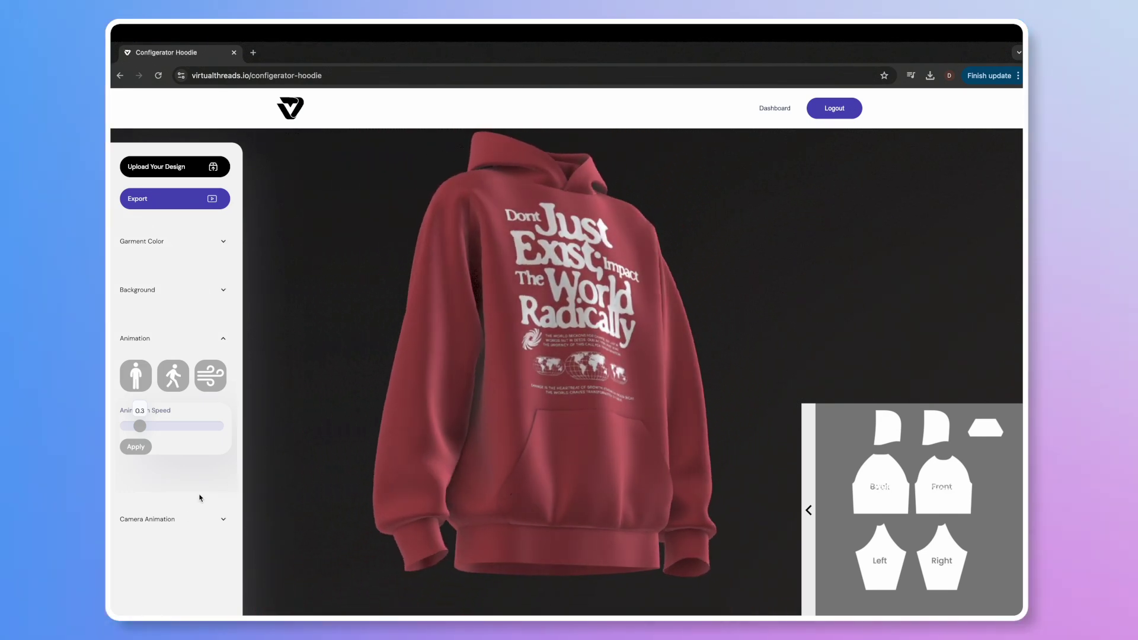
left_click(190, 520)
left_click(180, 424)
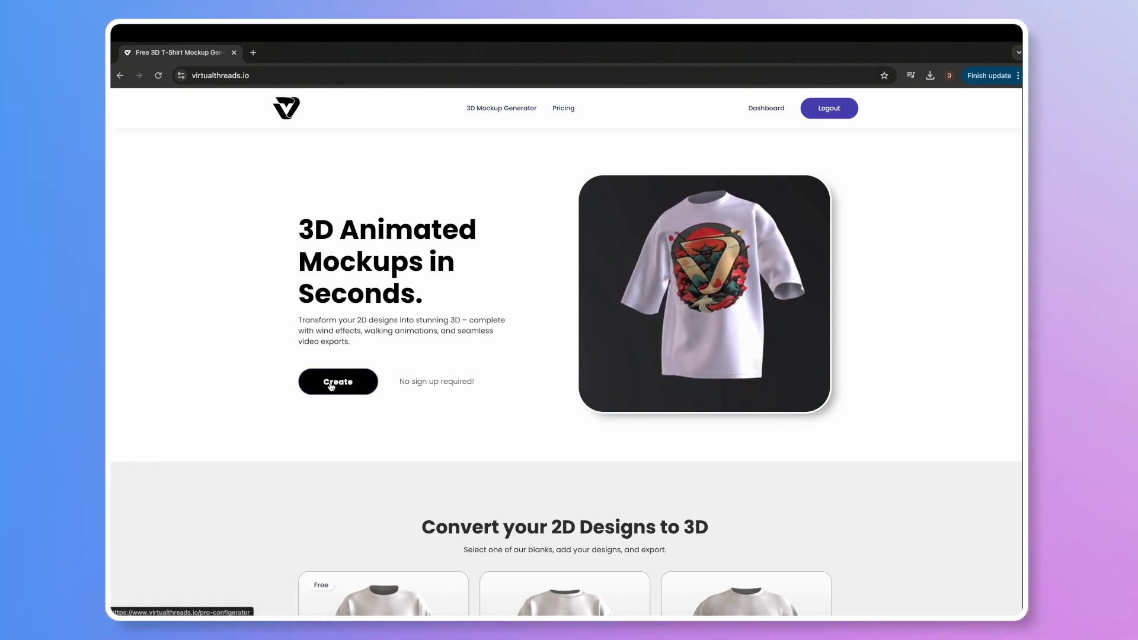
- Open the pullover hoodie blank from the site's garment selection and frame the whole garment in the view
scroll(274, 380, "down", 3)
scroll(274, 379, "down", 3)
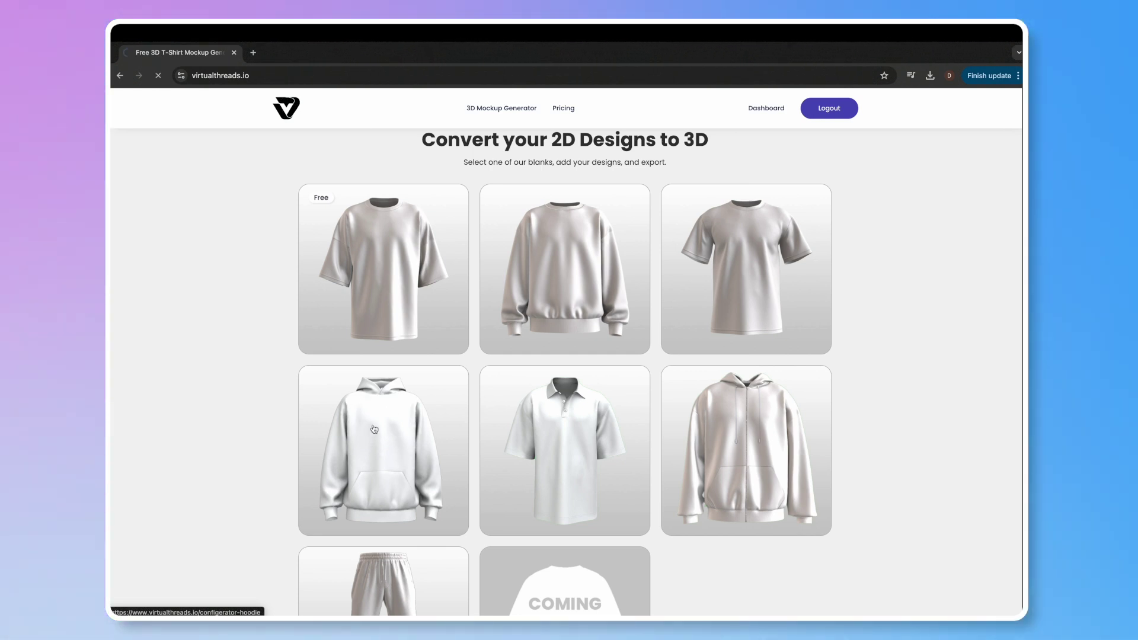
left_click(374, 429)
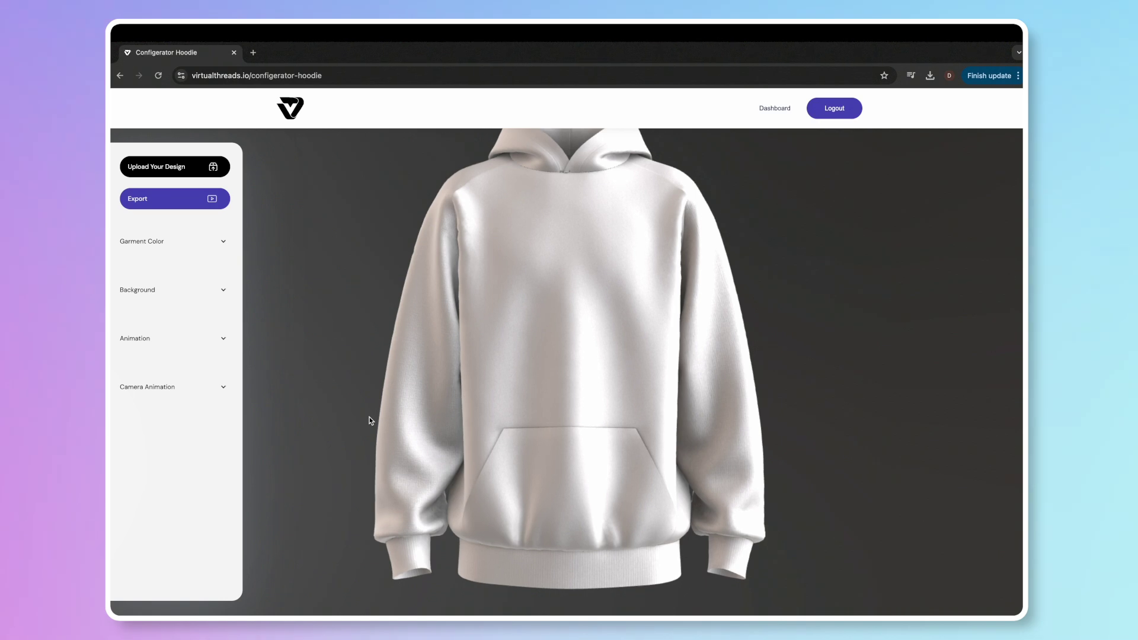
scroll(575, 329, "up", 2)
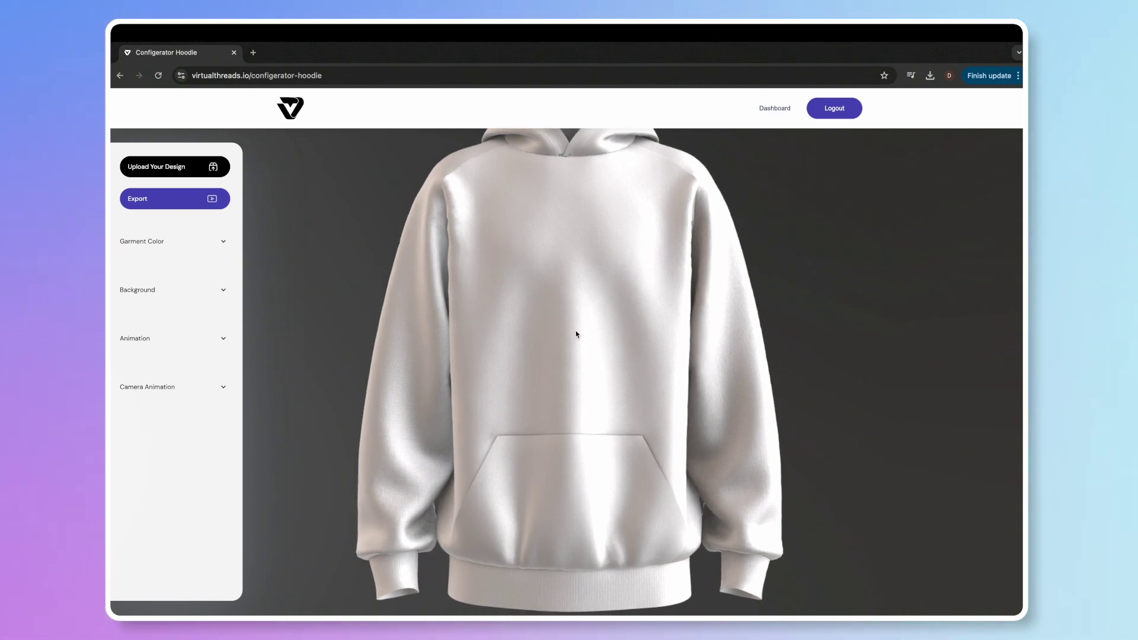
scroll(576, 332, "down", 8)
mouse_move(577, 331)
left_mouse_down()
mouse_move(242, 325)
mouse_move(840, 341)
mouse_move(907, 316)
mouse_move(562, 326)
left_mouse_up()
scroll(557, 323, "up", 3)
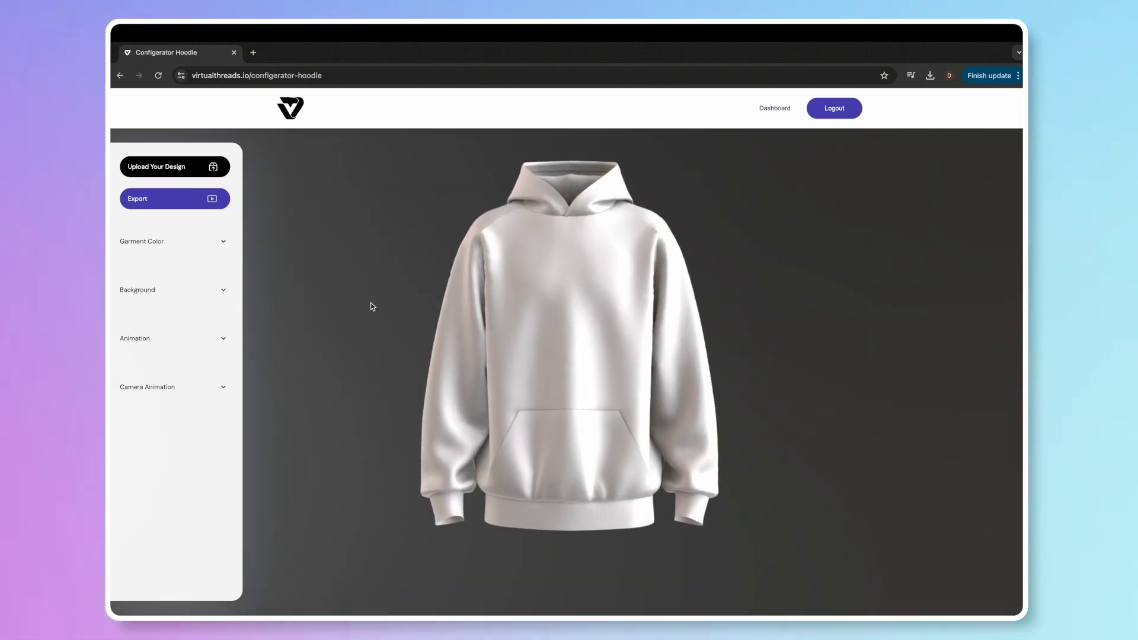
- Set the garment color to blue #5767B7, with the color values shown as HEX
left_click(175, 244)
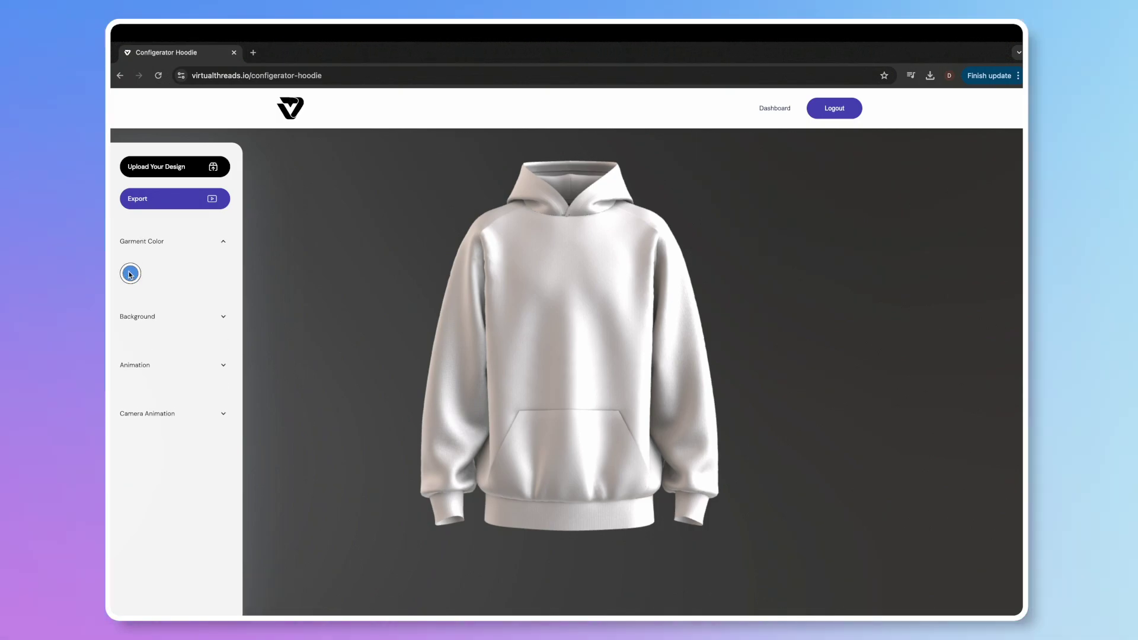
left_click(130, 275)
left_click_drag(147, 292, 173, 301)
left_click_drag(172, 370, 236, 370)
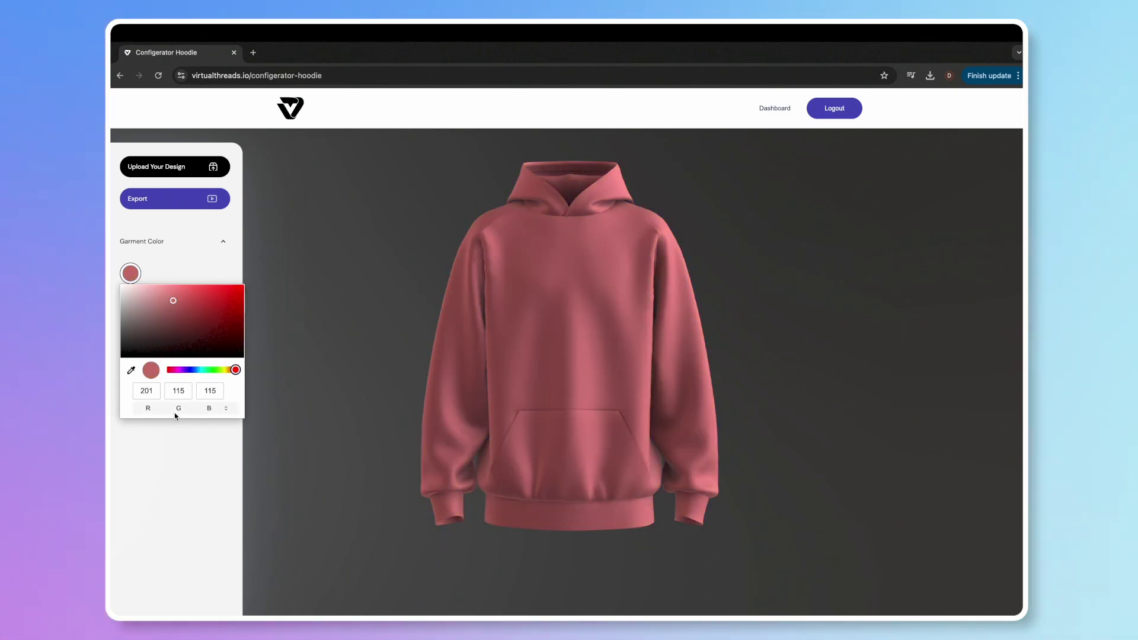
left_click(226, 408)
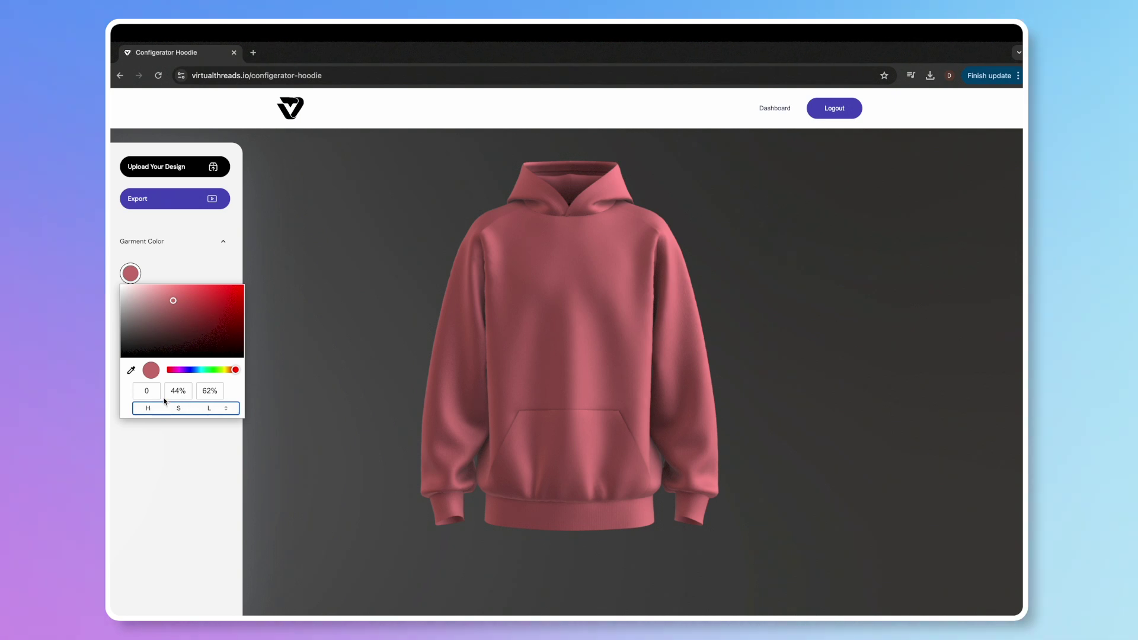
left_click(176, 408)
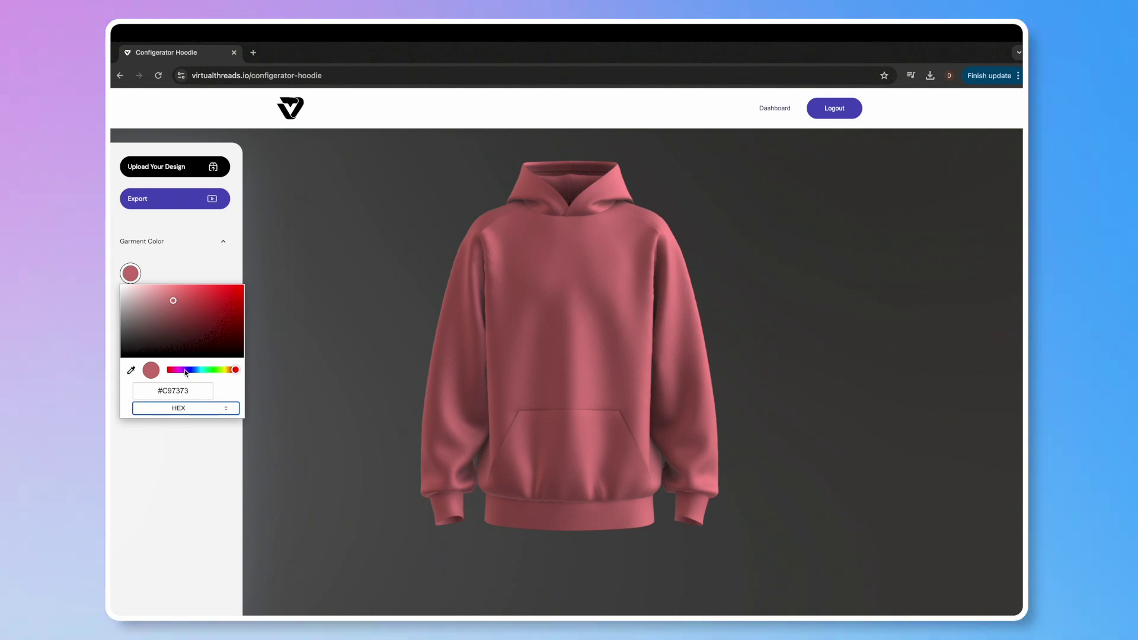
left_click(190, 370)
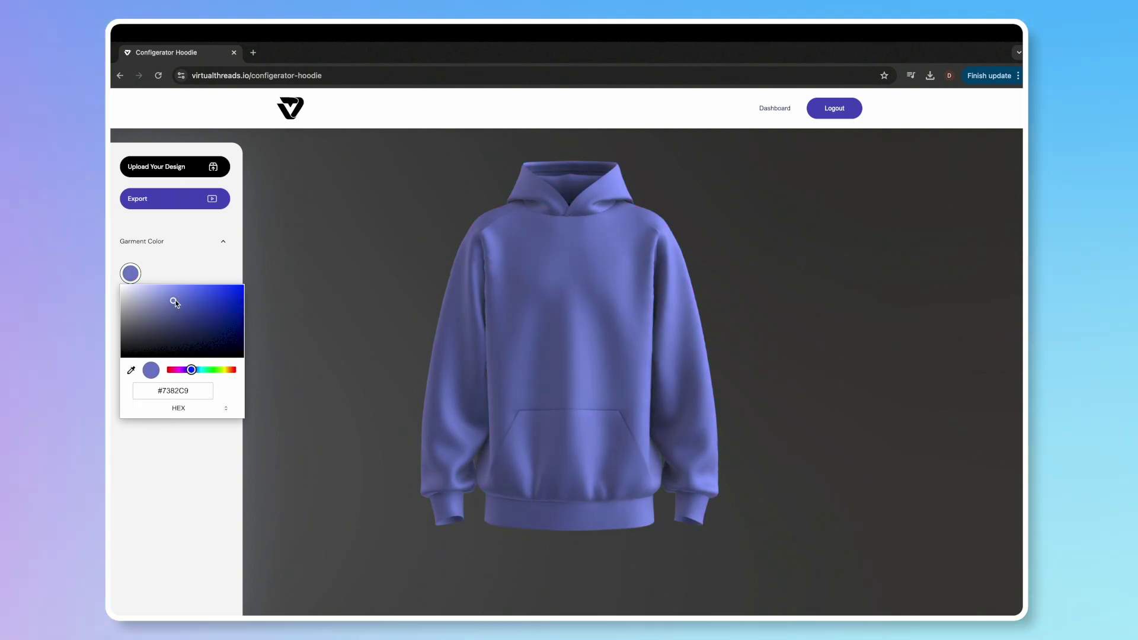
left_click_drag(175, 304, 187, 304)
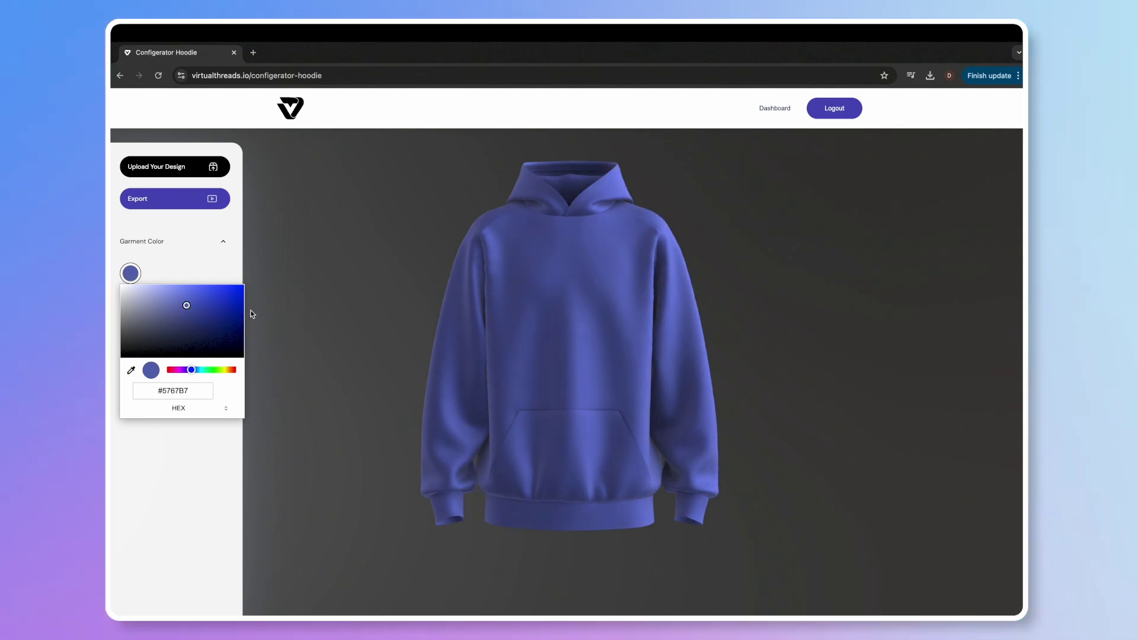
left_click(536, 311)
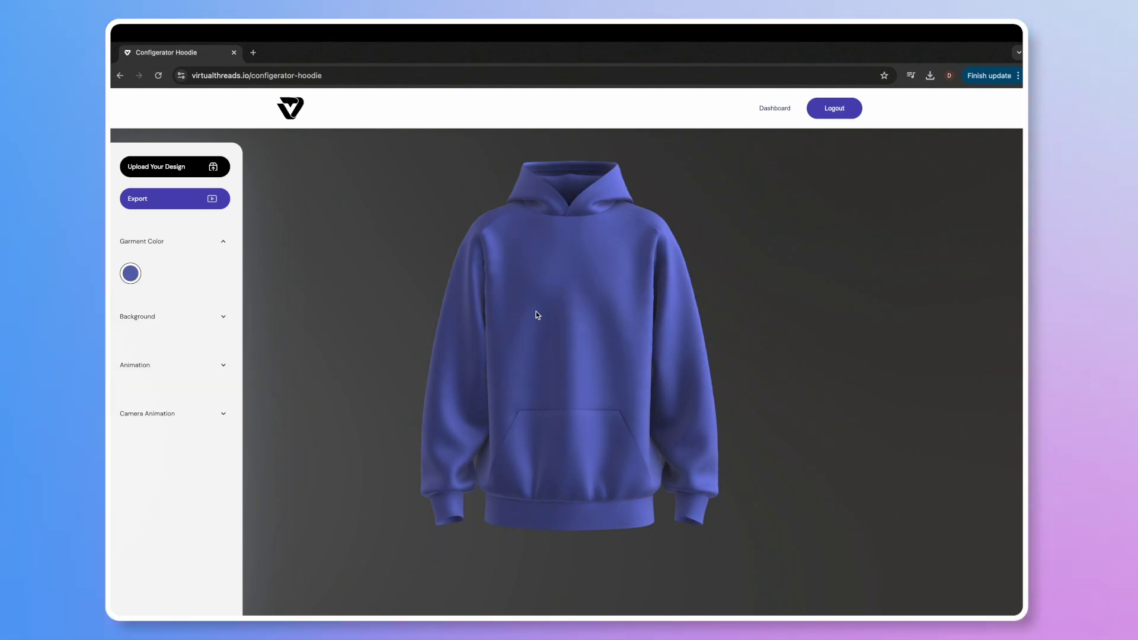
- Upload the image "Impact the World Streetwear (3).png" from the Desktop as a hoodie design
left_click(156, 167)
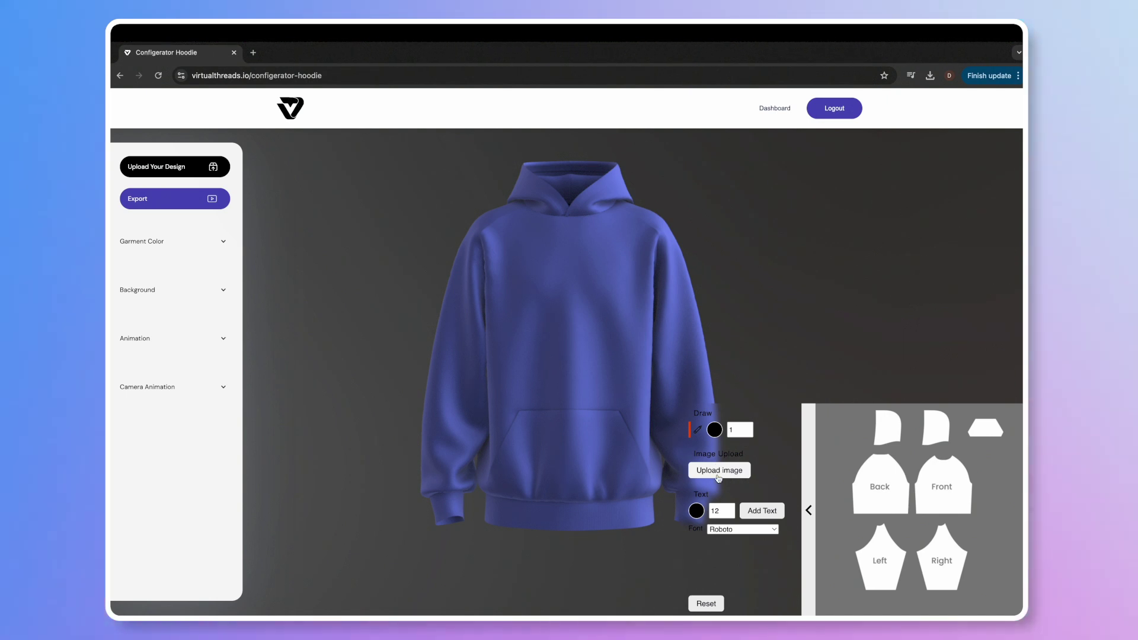
left_click(716, 470)
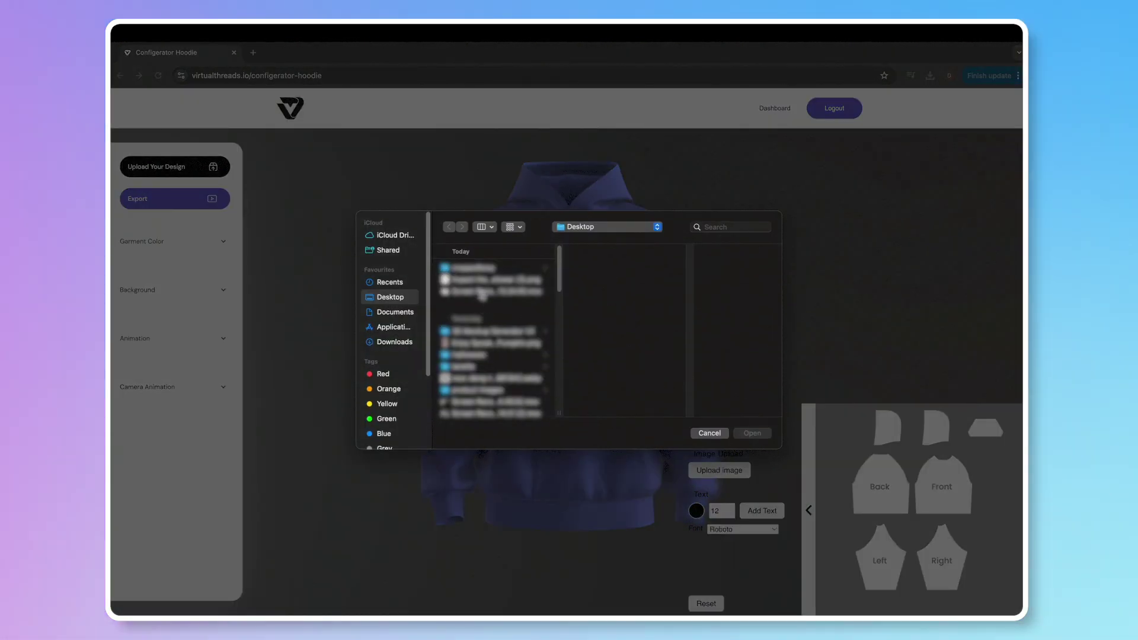
left_click(488, 281)
left_click(752, 433)
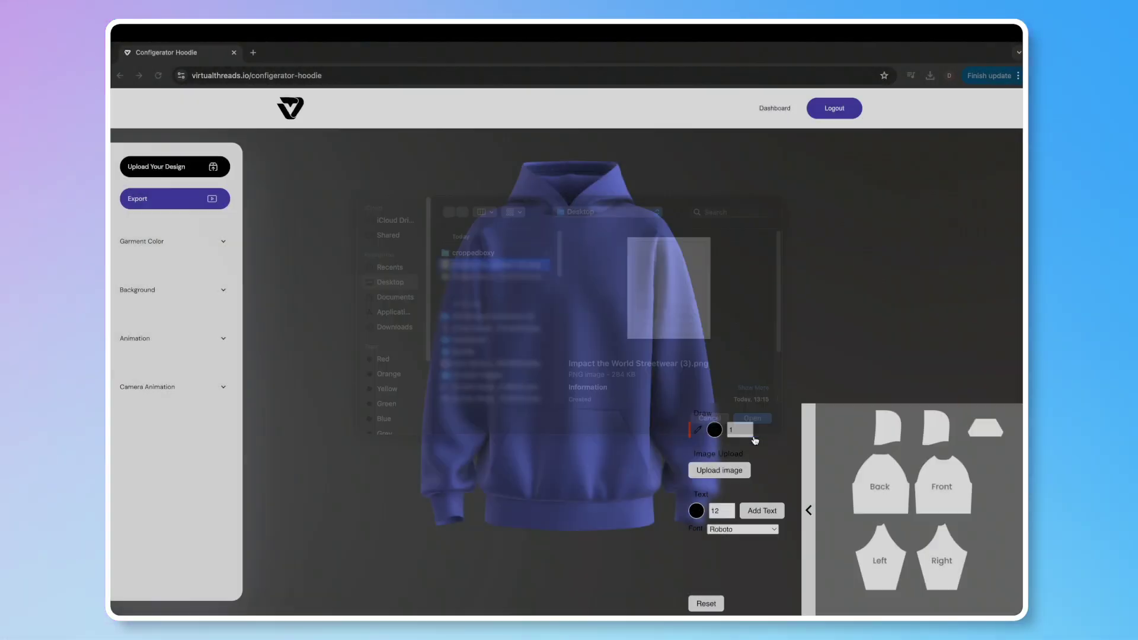
- Place the uploaded design on the Front pattern piece and rotate it upright
left_click_drag(882, 467, 940, 482)
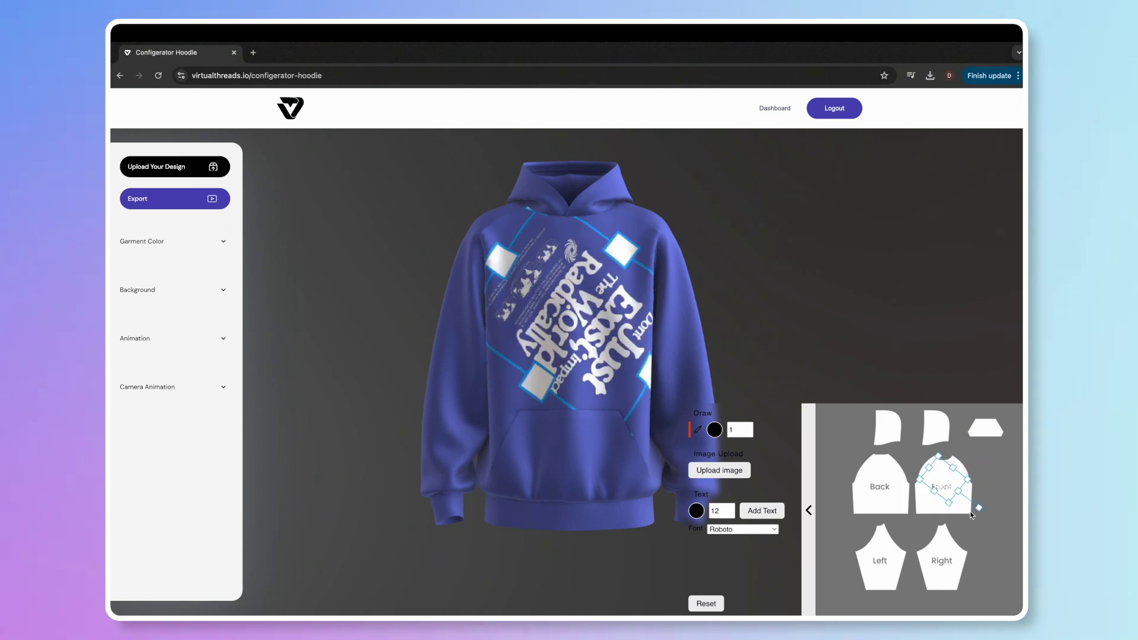
left_click_drag(916, 442, 945, 442)
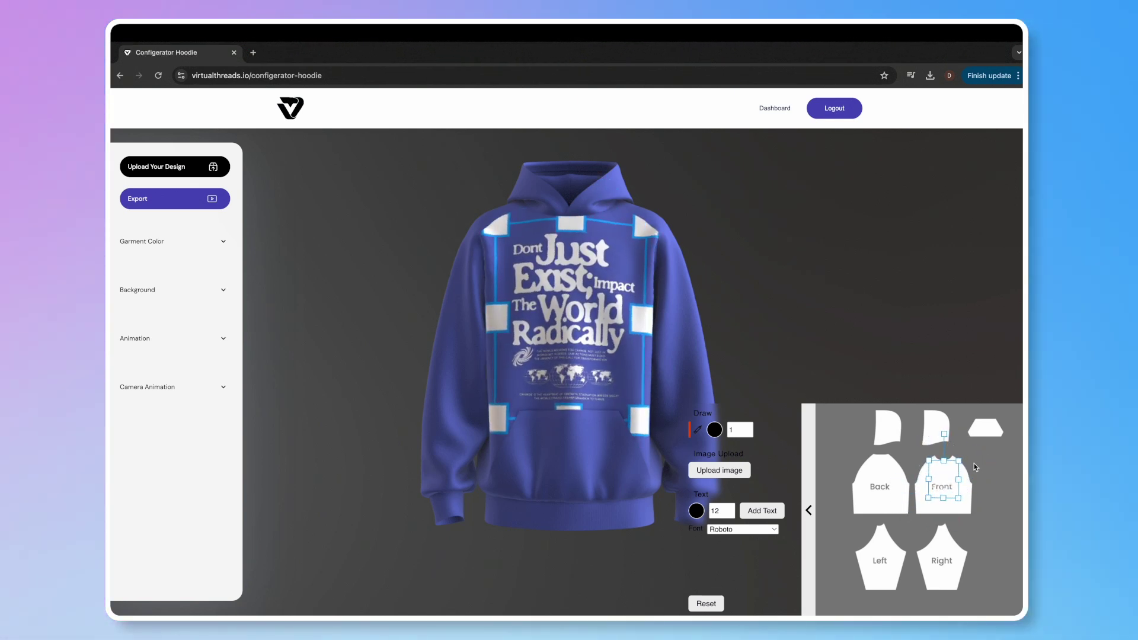
left_click(982, 471)
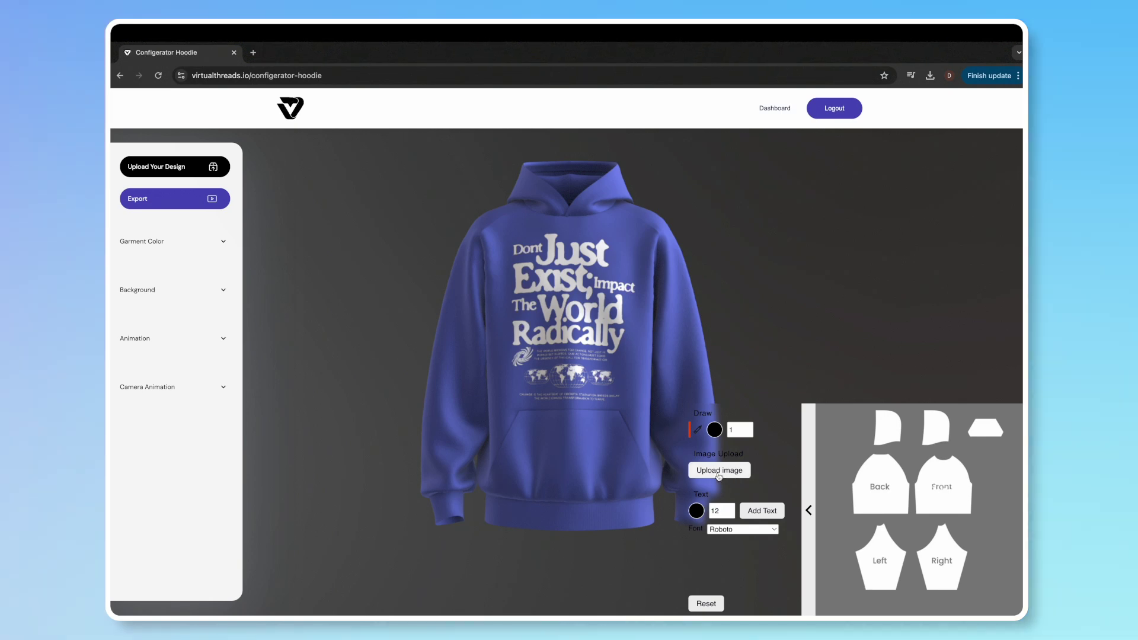
- Upload a second copy of "Impact the World Streetwear (3).png" to the hoodie pattern
left_click(719, 470)
left_click(472, 280)
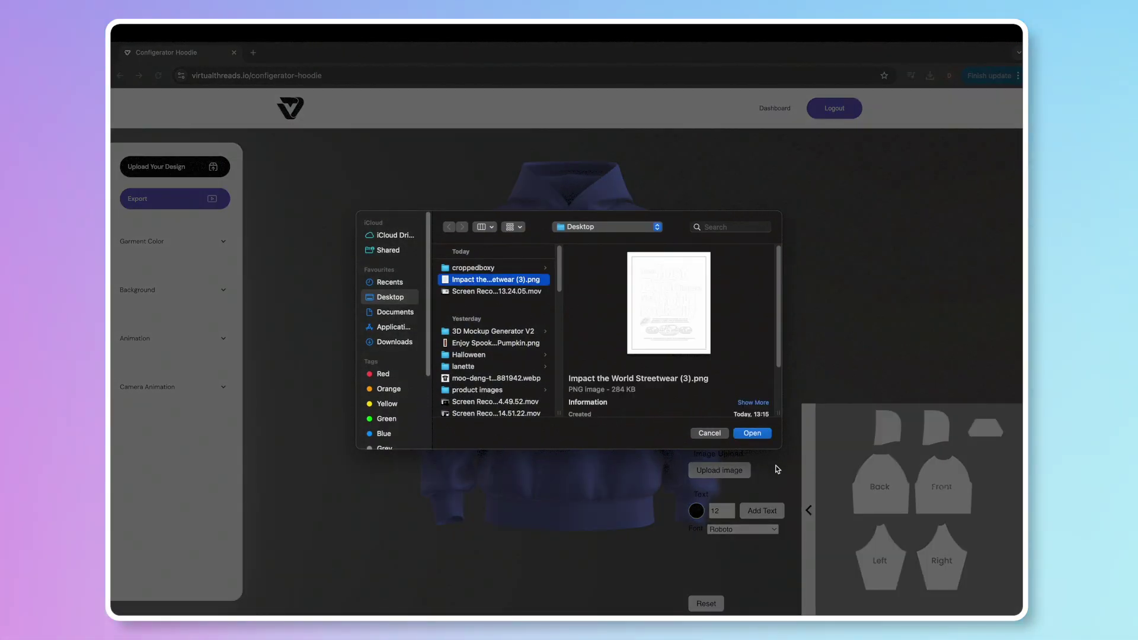
left_click(753, 433)
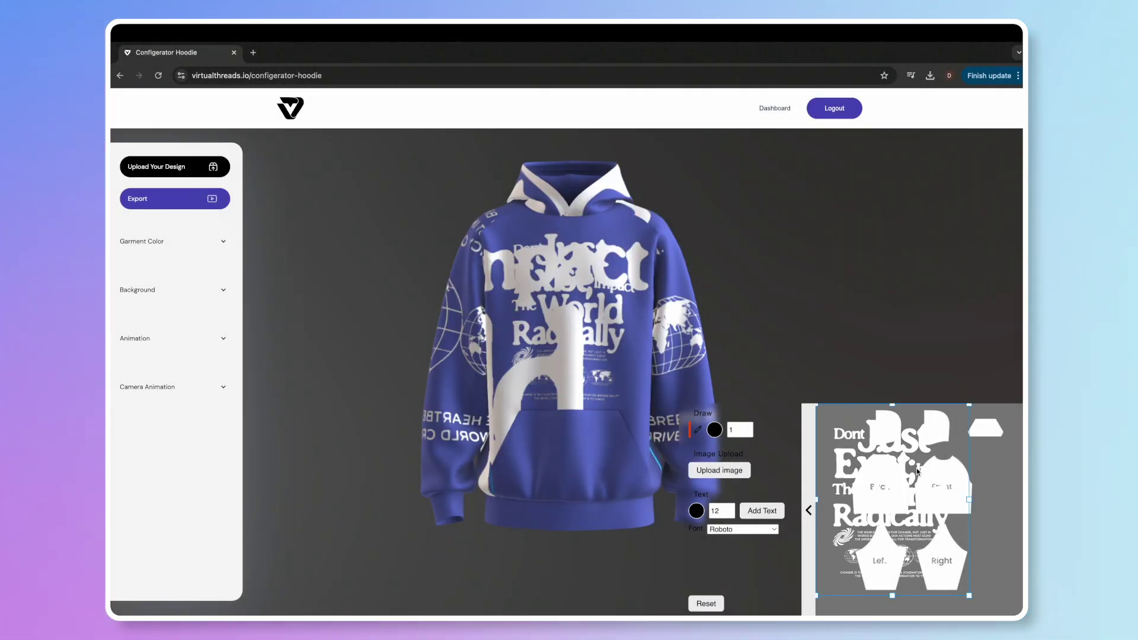
- Scale down the second design copy, place it centred on the Back pattern piece, and check both sides of the hoodie
left_click_drag(971, 599, 847, 465)
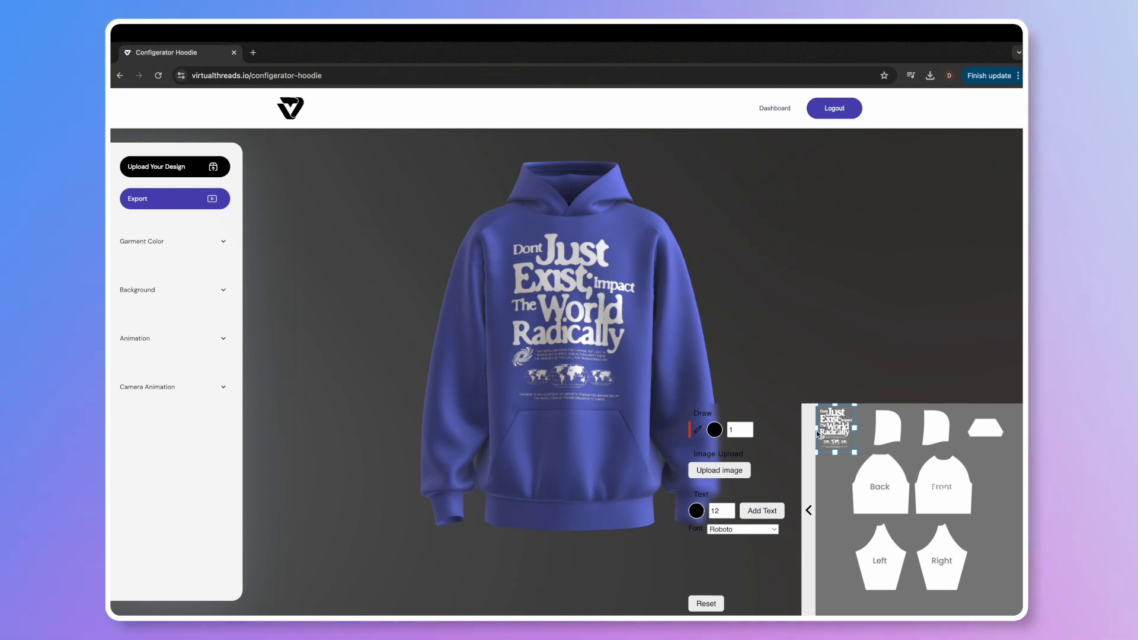
left_click_drag(456, 316, 803, 297)
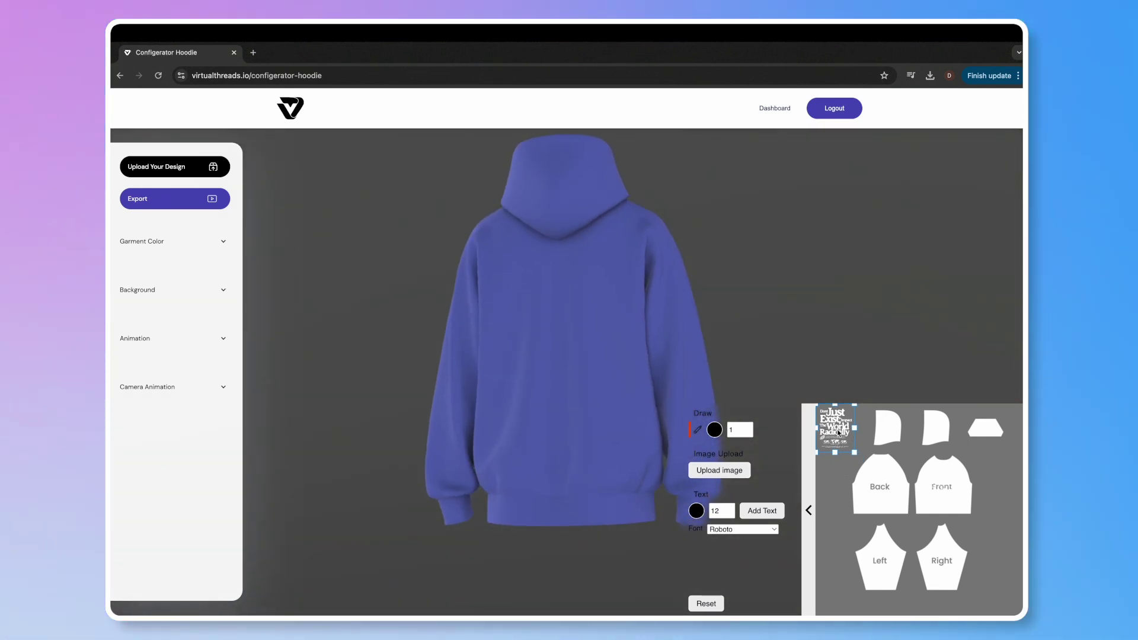
left_click_drag(883, 485, 883, 488)
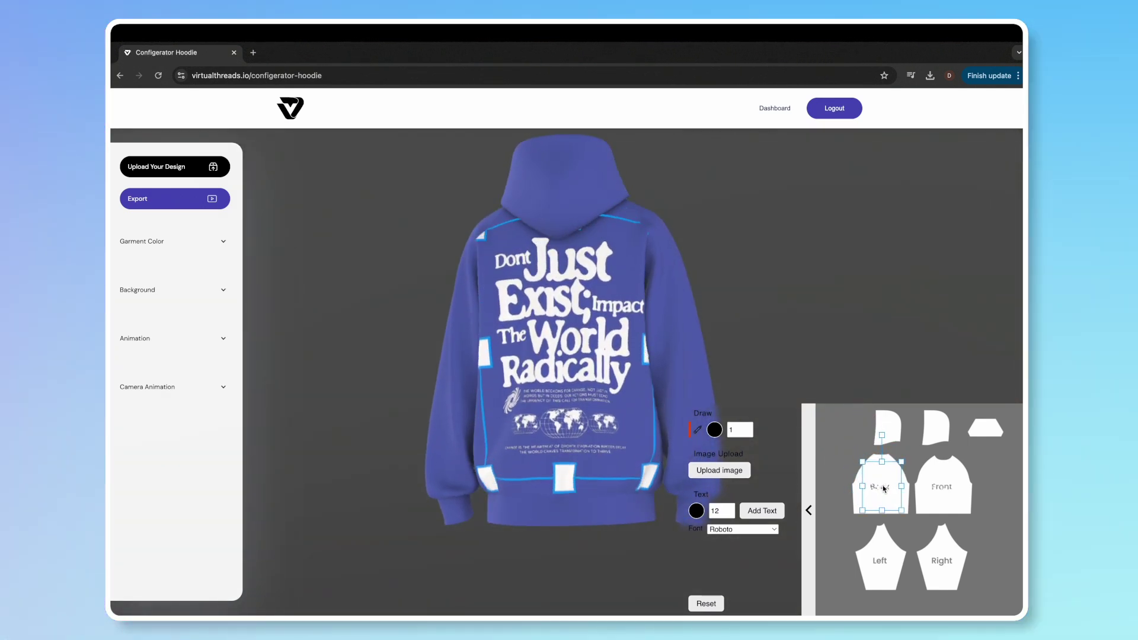
left_click_drag(649, 351, 301, 354)
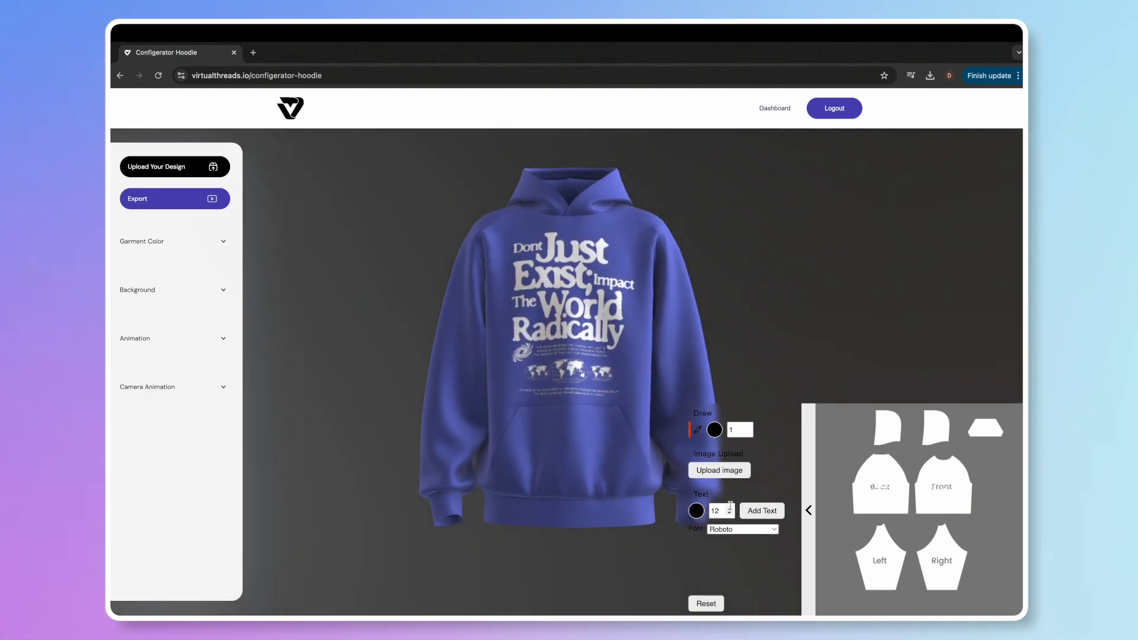
left_click(805, 468)
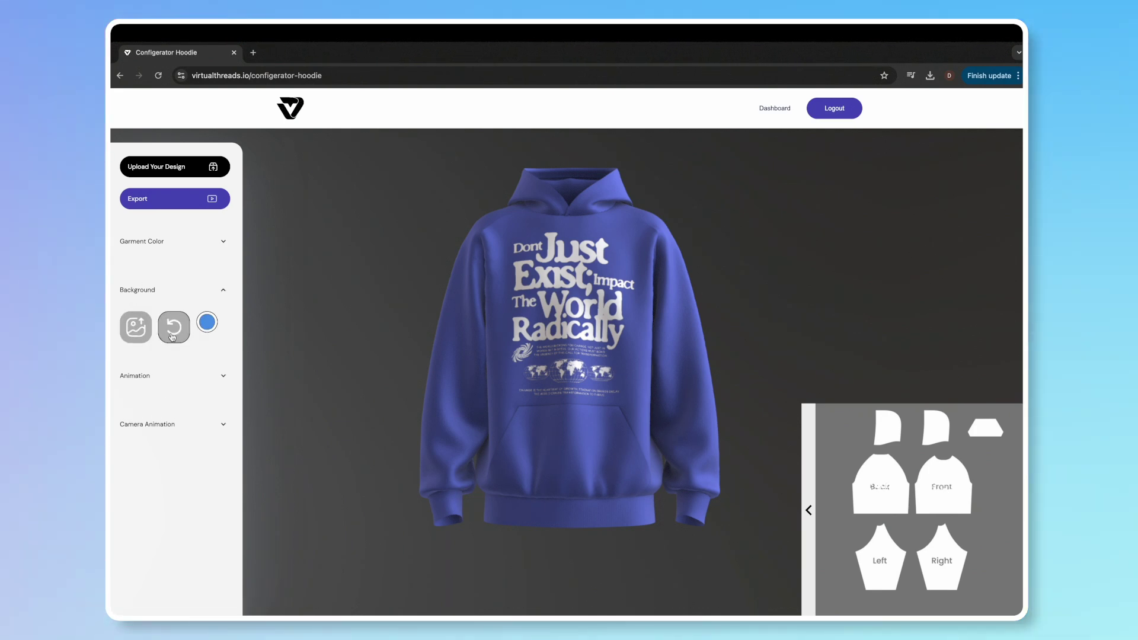
- Set the scene's background to a near-black color of about RGB 37, 36, 41
left_click(207, 322)
left_click_drag(224, 340, 224, 380)
left_click_drag(248, 420, 356, 422)
left_click(269, 419)
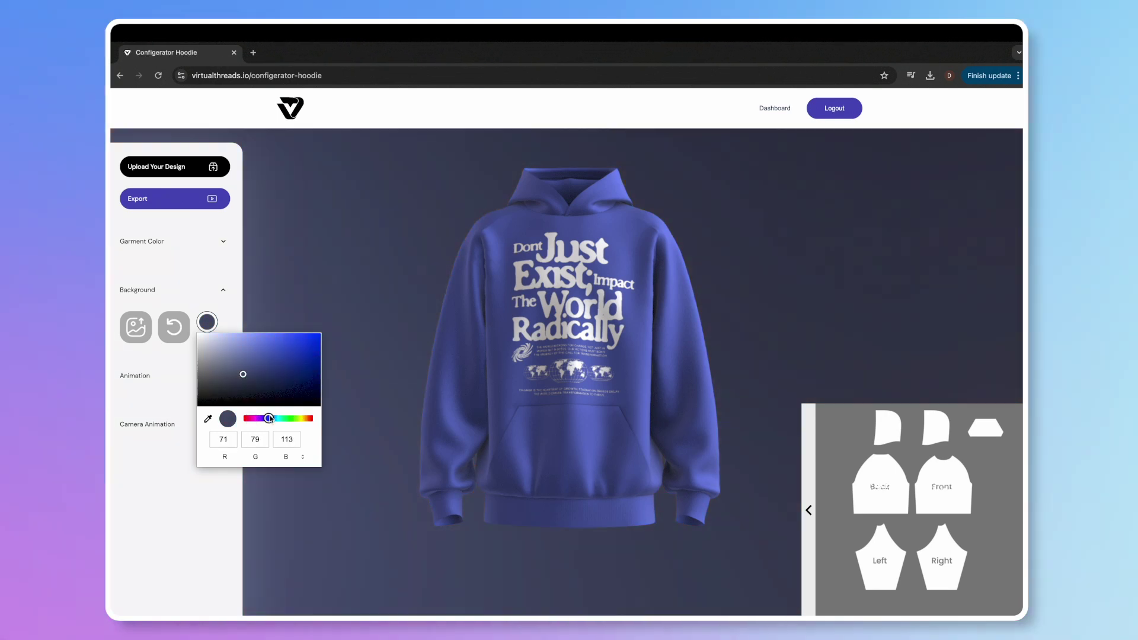
left_click_drag(244, 376, 237, 395)
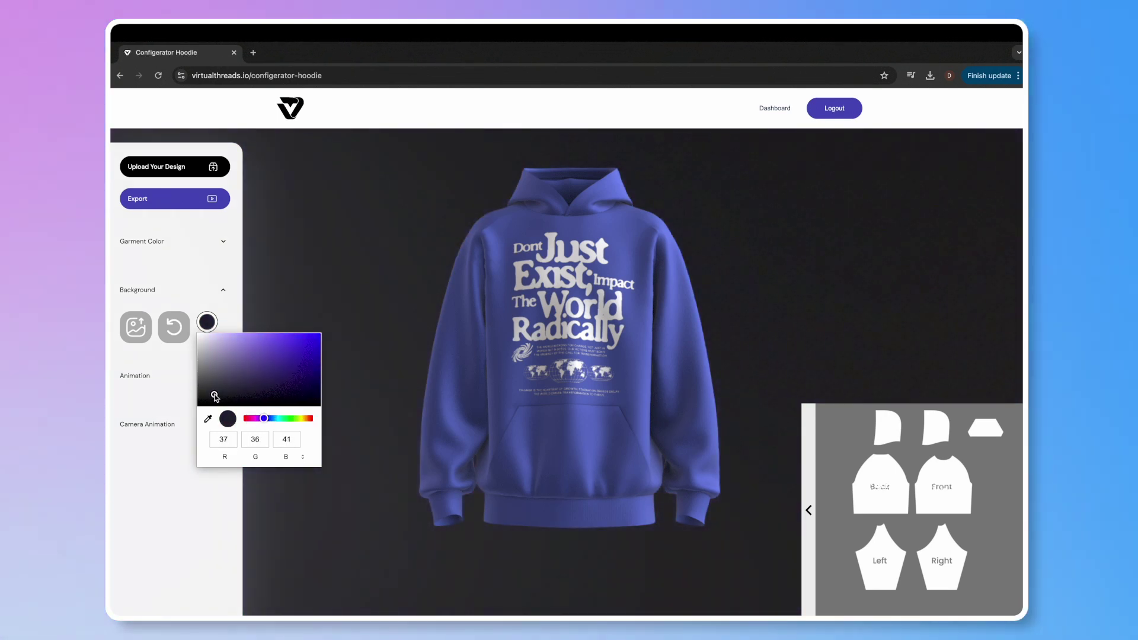
left_click(355, 369)
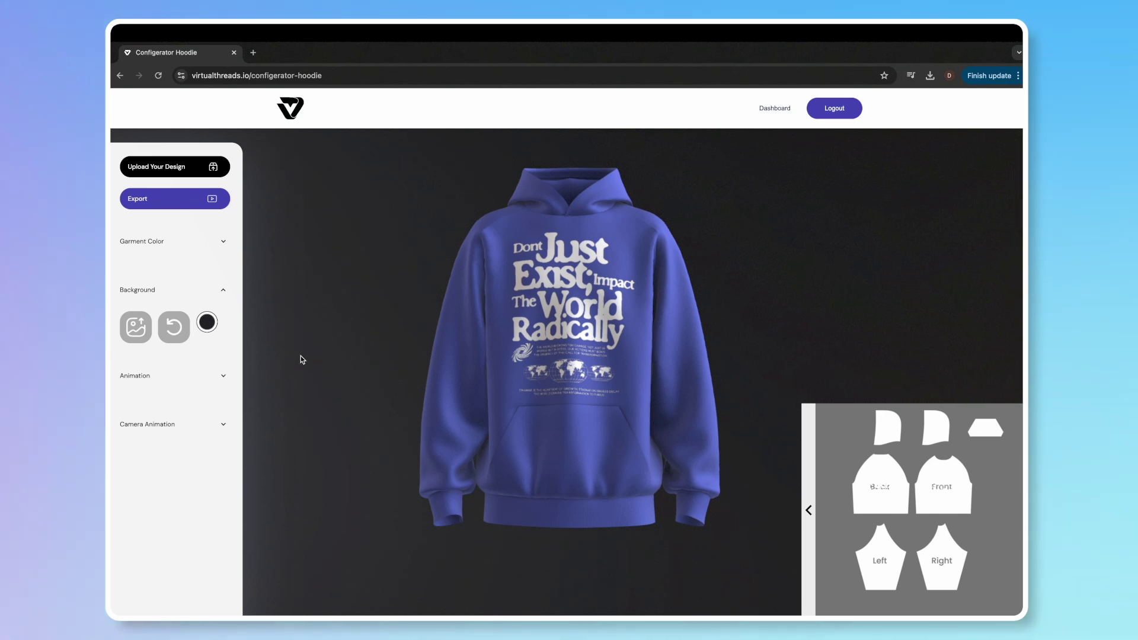
- Try "Impact the World Streetwear (3).png" as a custom background image behind the hoodie
left_click(135, 330)
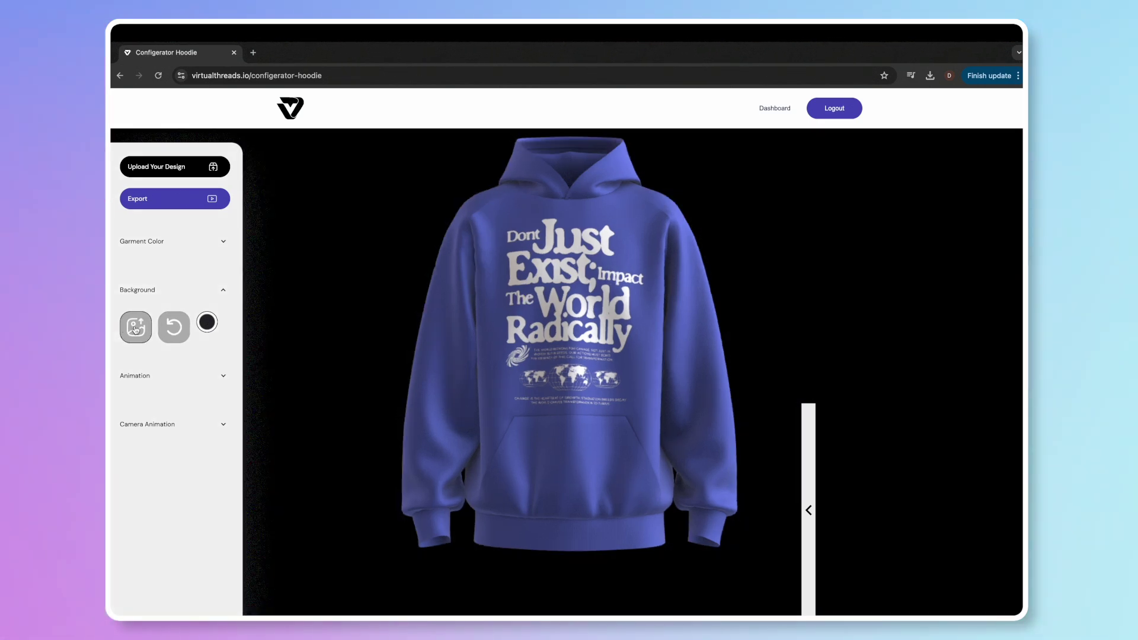
left_click(811, 478)
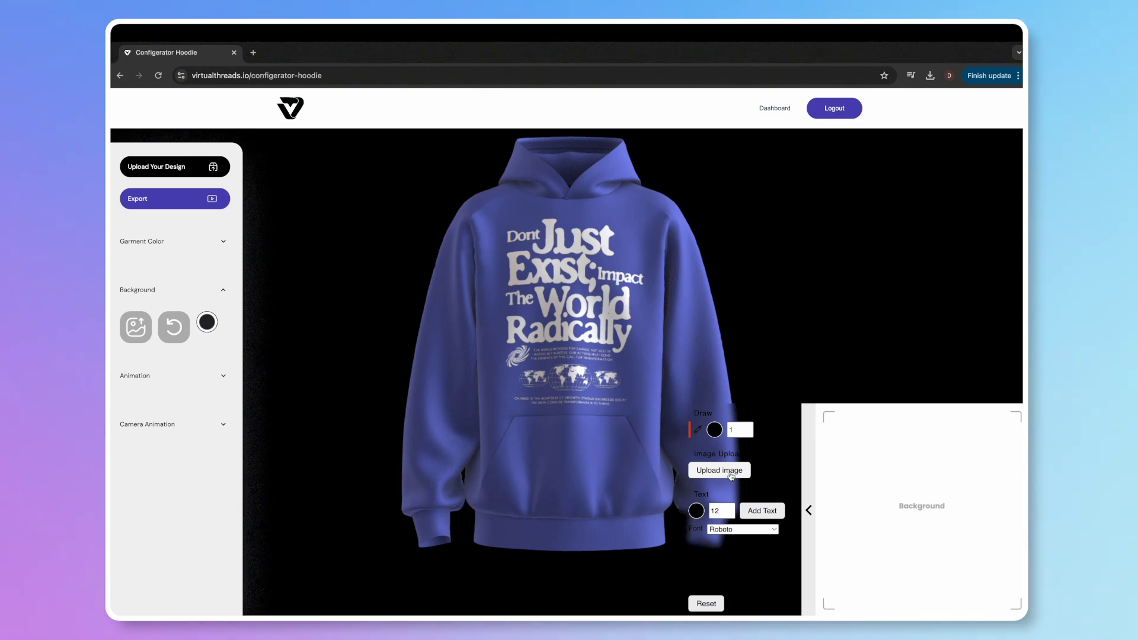
left_click(731, 473)
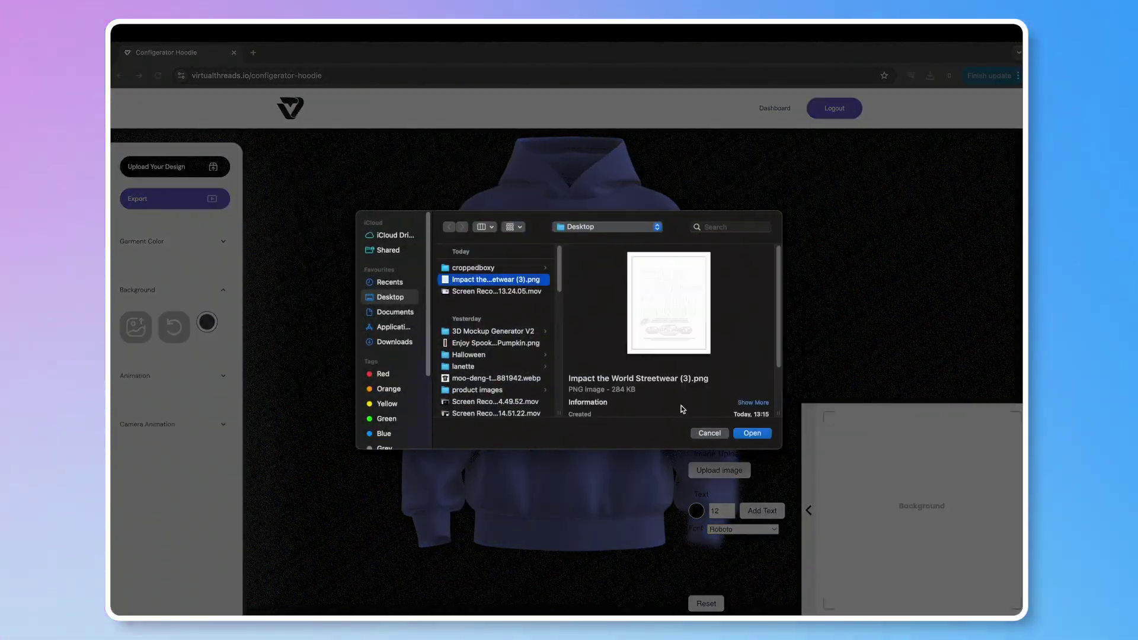
left_click(751, 432)
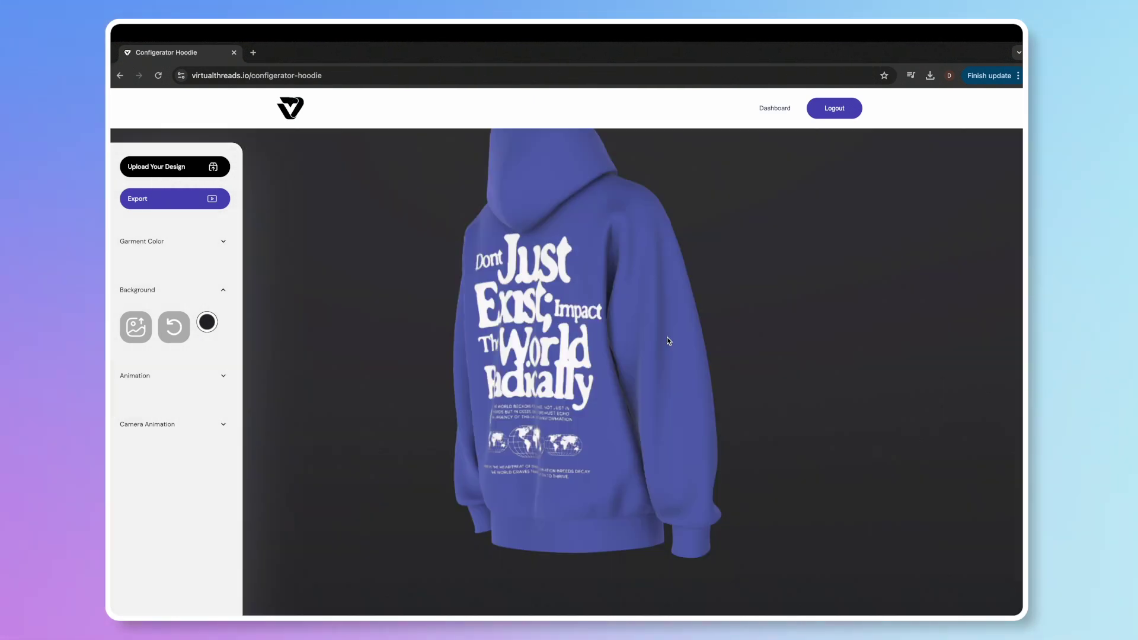
left_click_drag(667, 337, 431, 338)
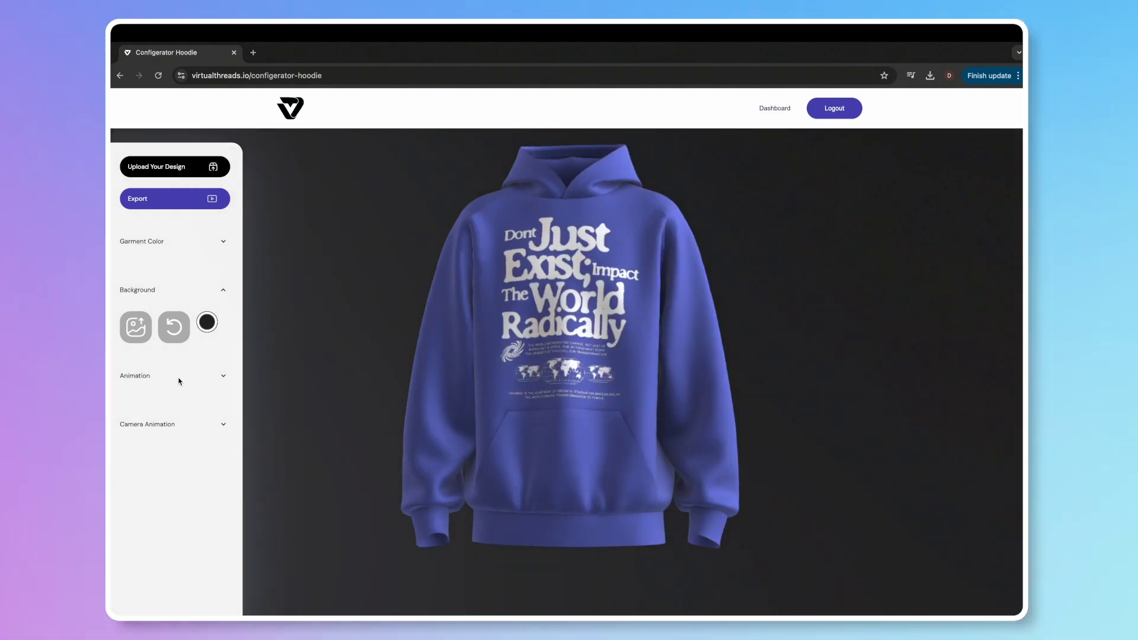
- Try the walking animation on the hoodie and view the moving garment from another angle
left_click(179, 378)
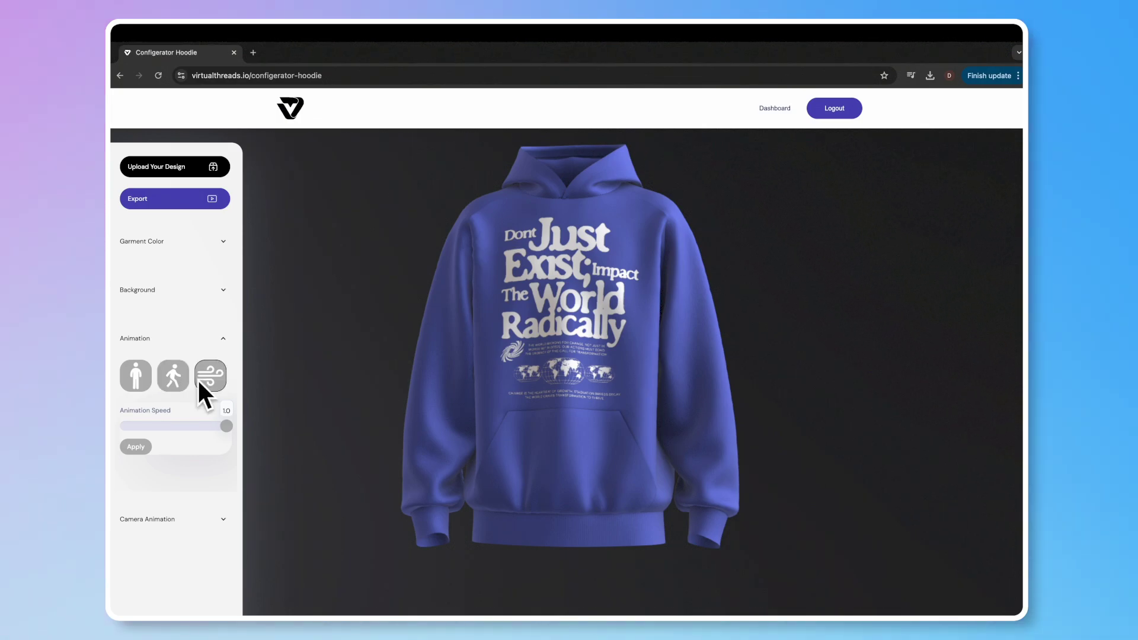
left_click(170, 381)
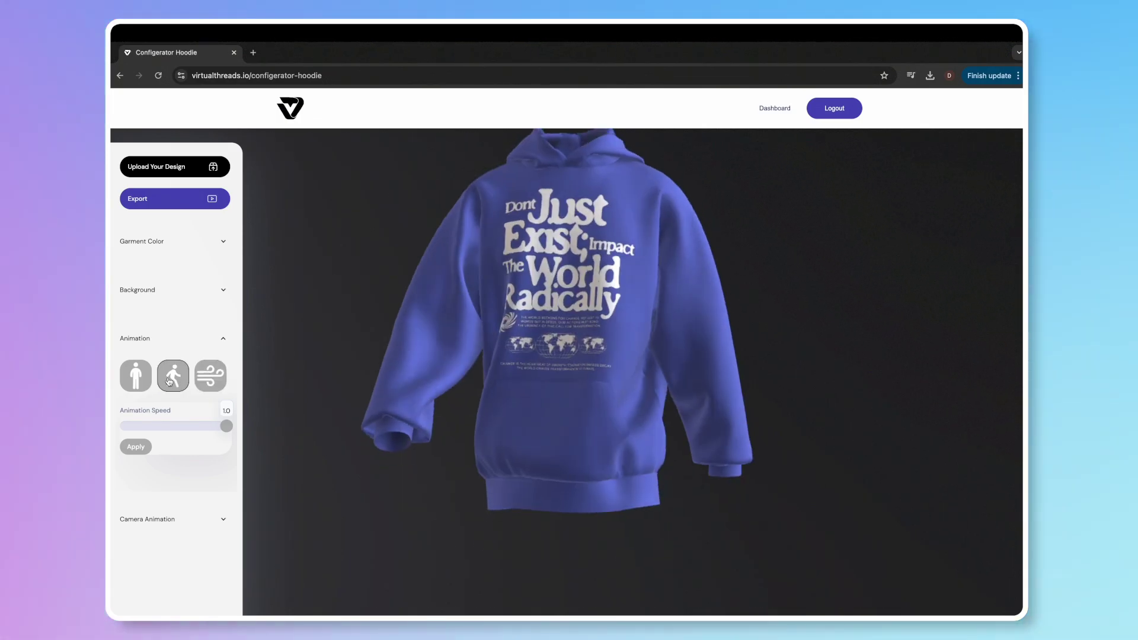
left_click_drag(567, 347, 701, 361)
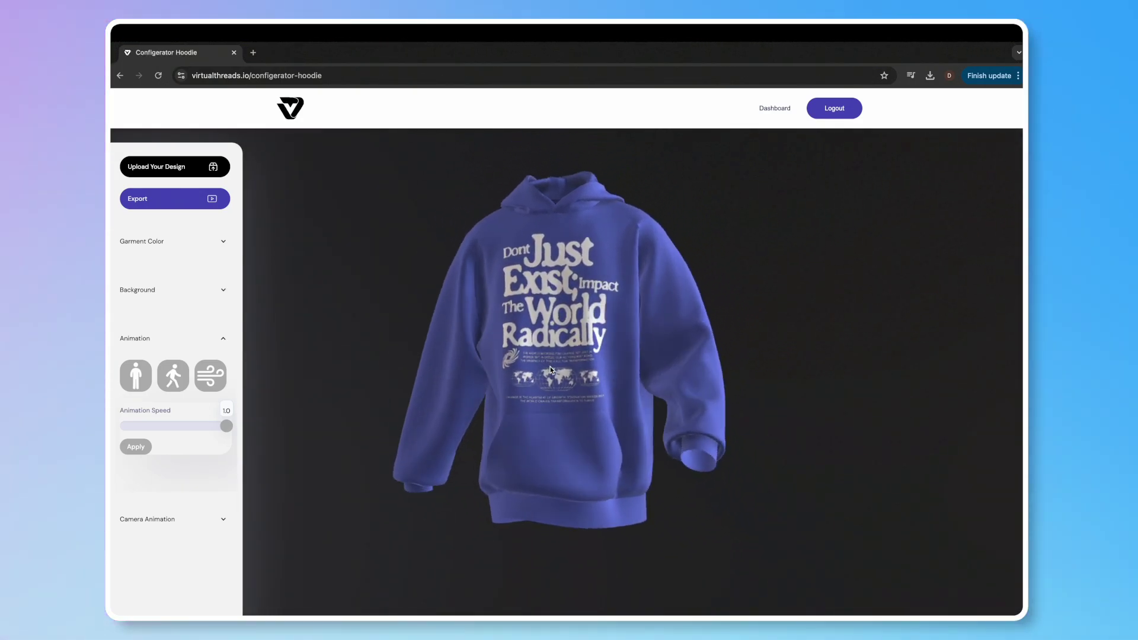
- Try the wind animation on the hoodie and inspect the front artwork up close and from the front
left_click(211, 375)
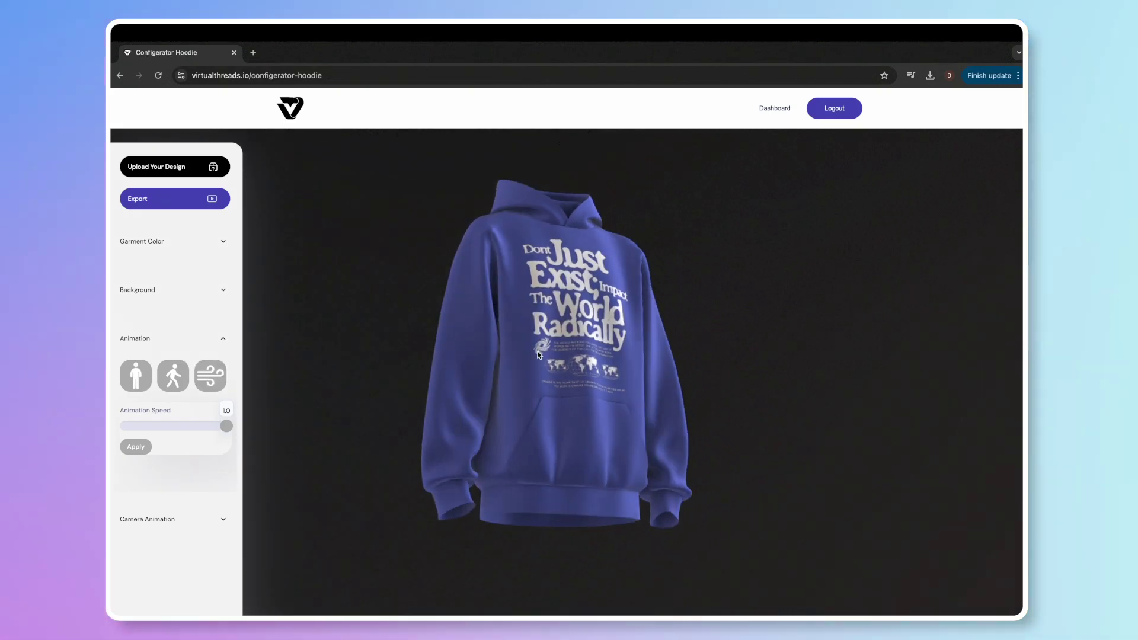
left_click_drag(691, 378, 740, 376)
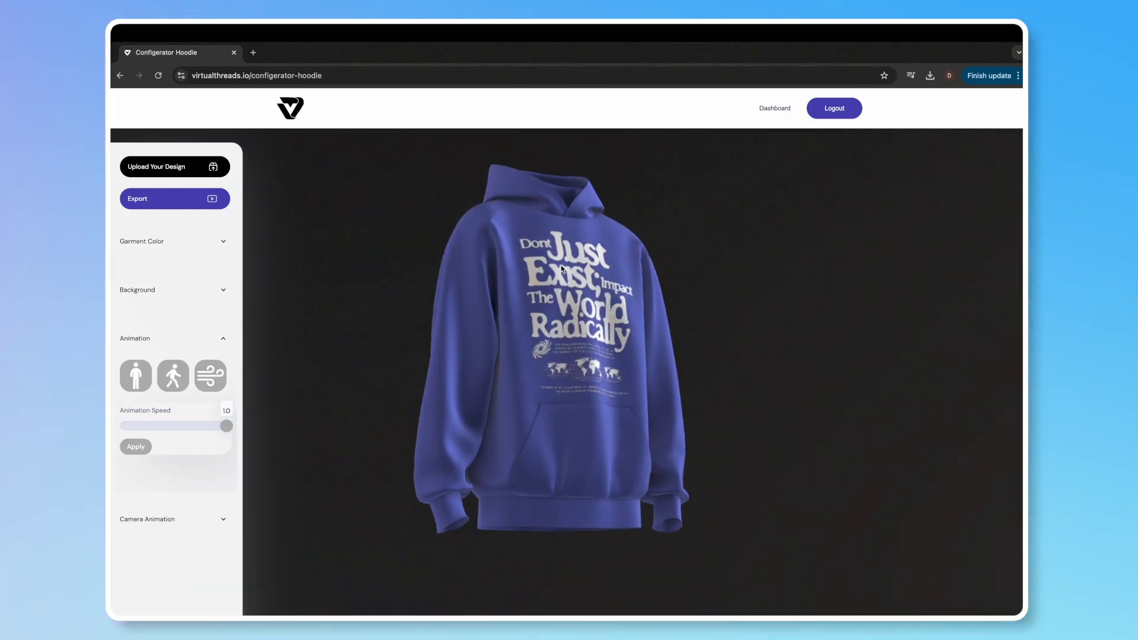
scroll(561, 265, "up", 5)
left_click_drag(570, 268, 613, 309)
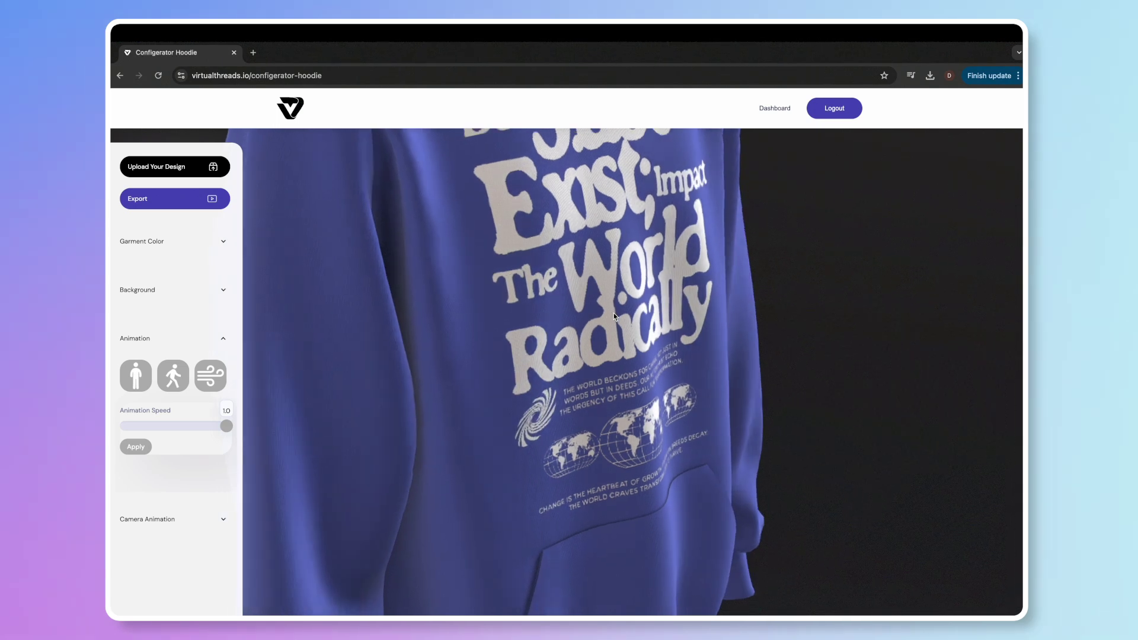
scroll(613, 313, "down", 5)
left_click_drag(579, 361, 506, 339)
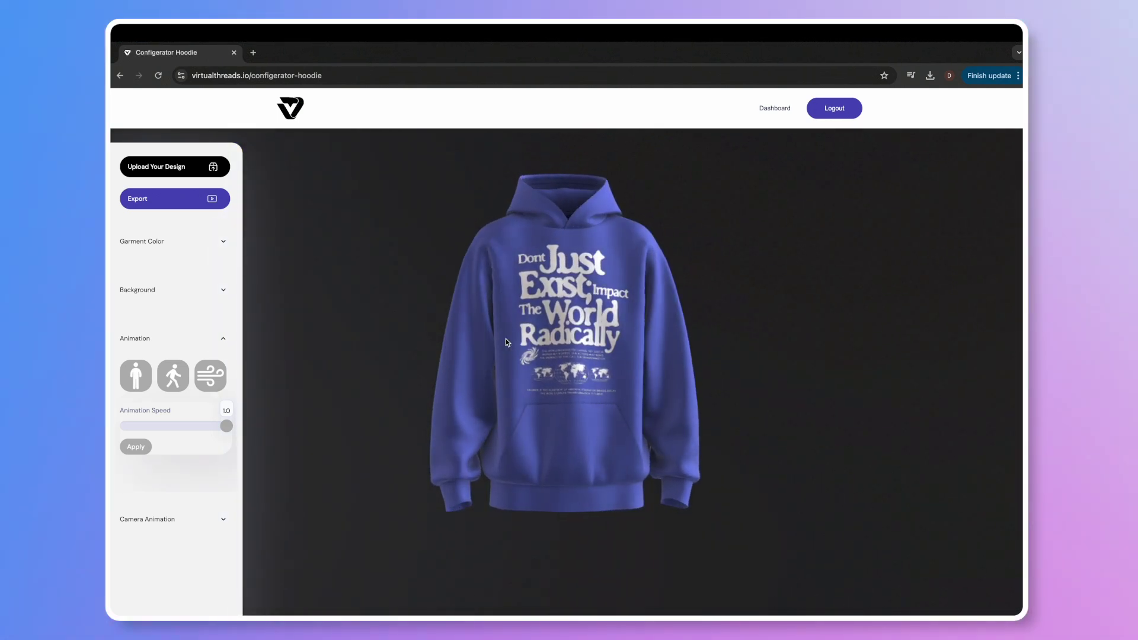
- Apply the walking animation to the hoodie, try animation speeds of 0.1 and 0.9, and set the speed to 0.3
left_click(174, 380)
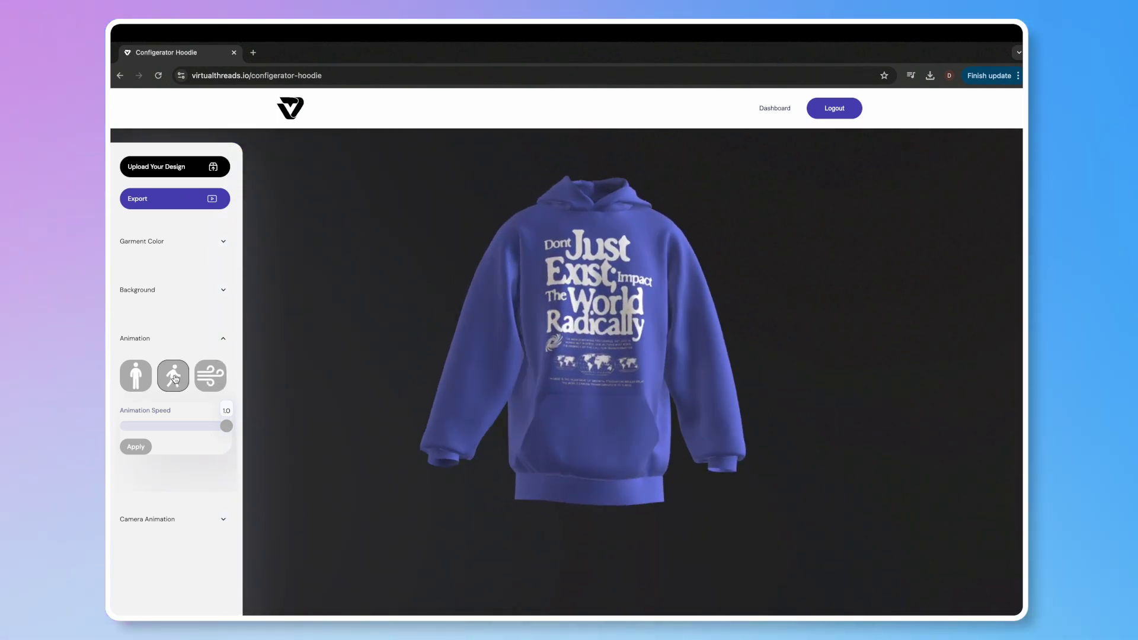
left_click(125, 426)
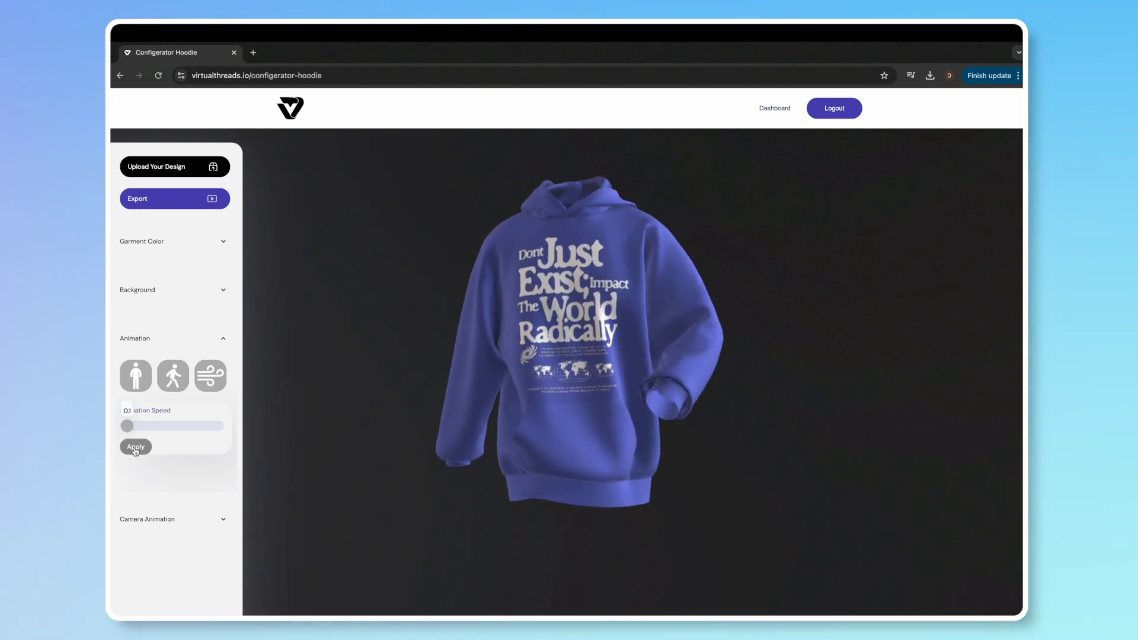
left_click(135, 451)
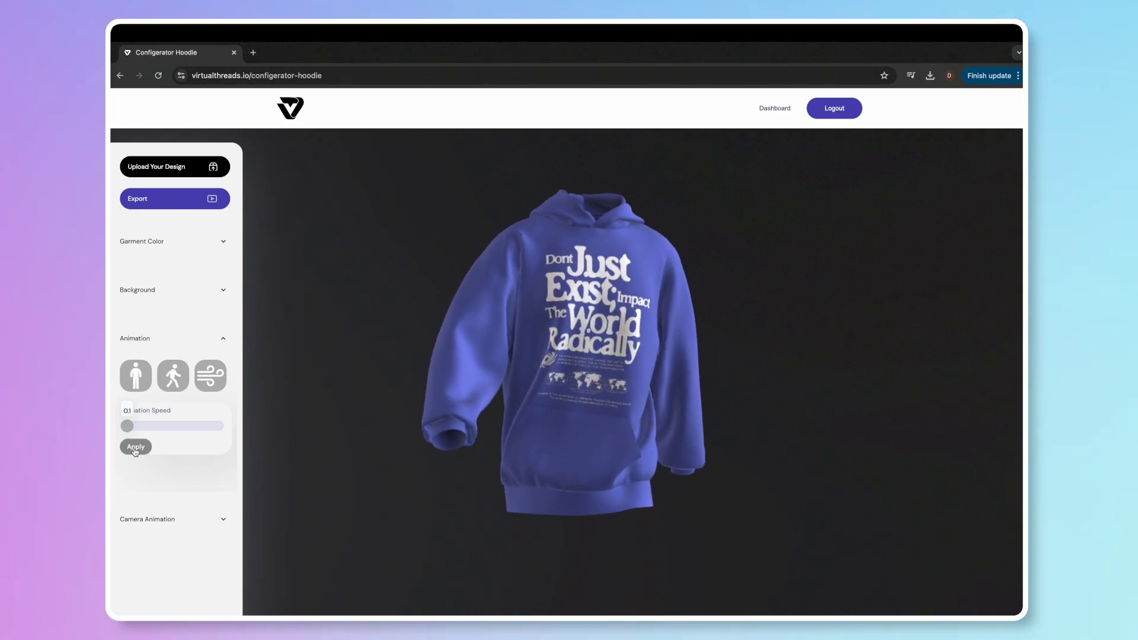
left_click(218, 425)
left_click(144, 448)
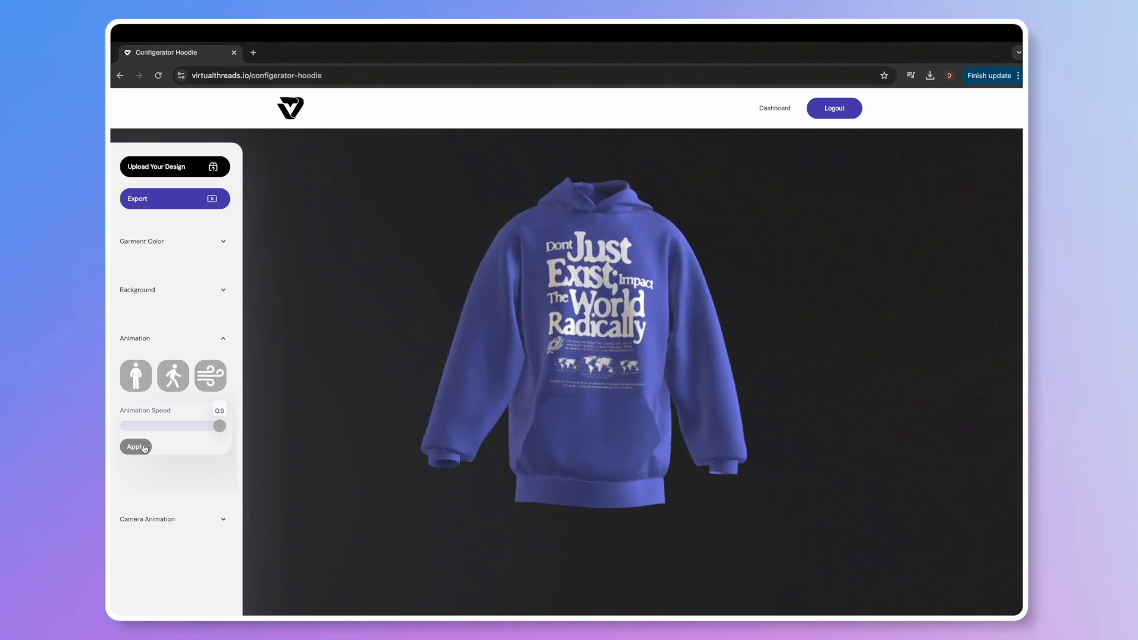
left_click(137, 427)
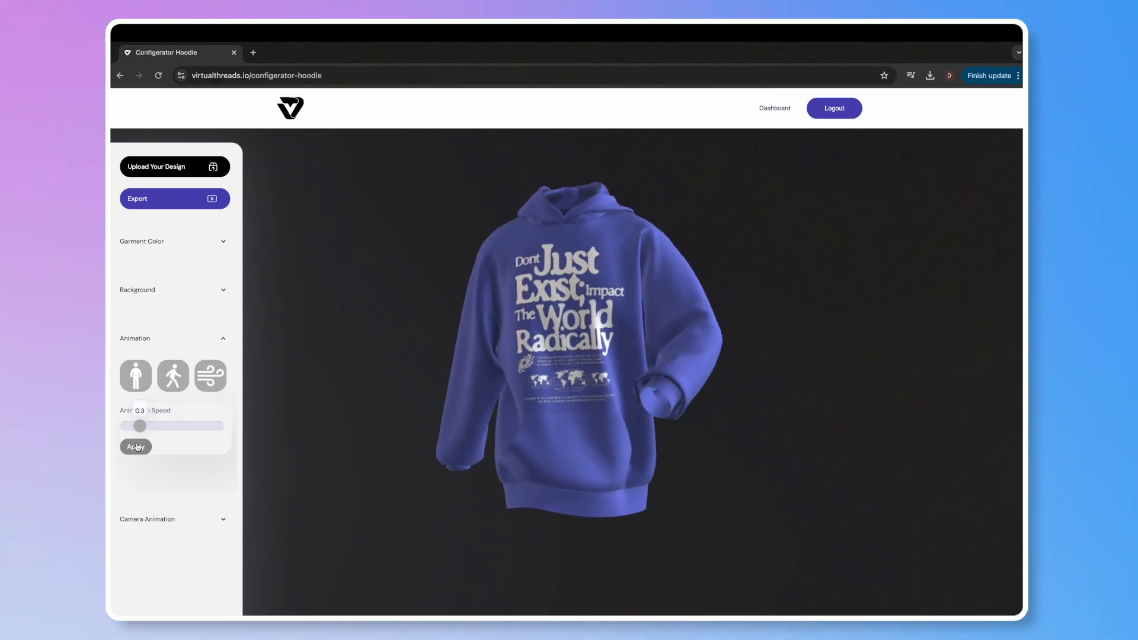
- Open the camera animation choices for the hoodie scene and bring up the export options
left_click(201, 520)
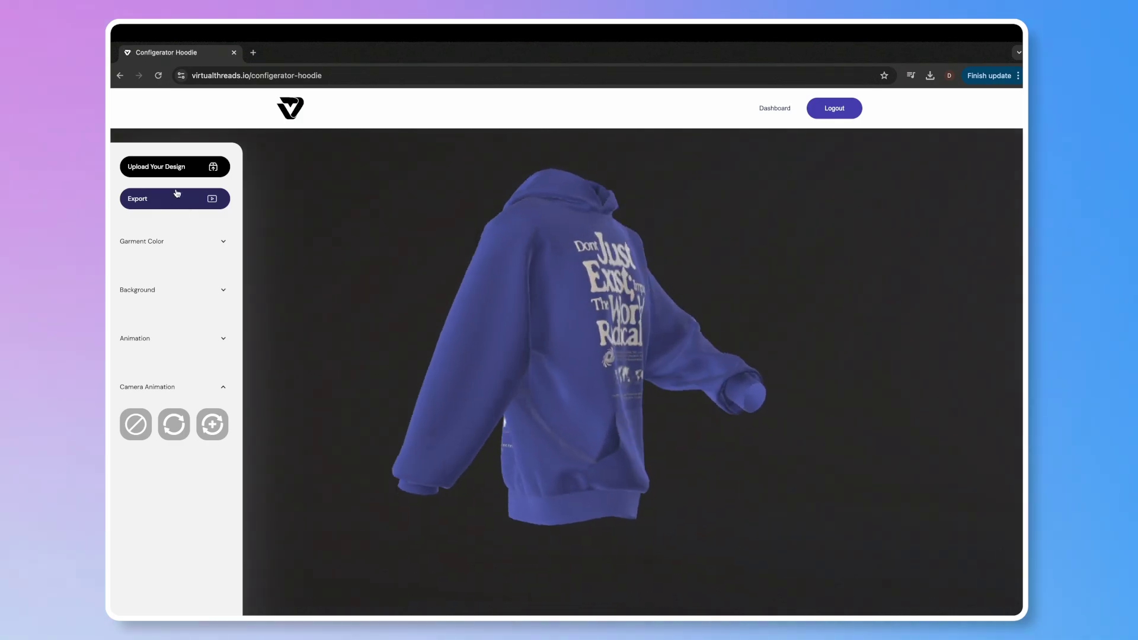
left_click(181, 198)
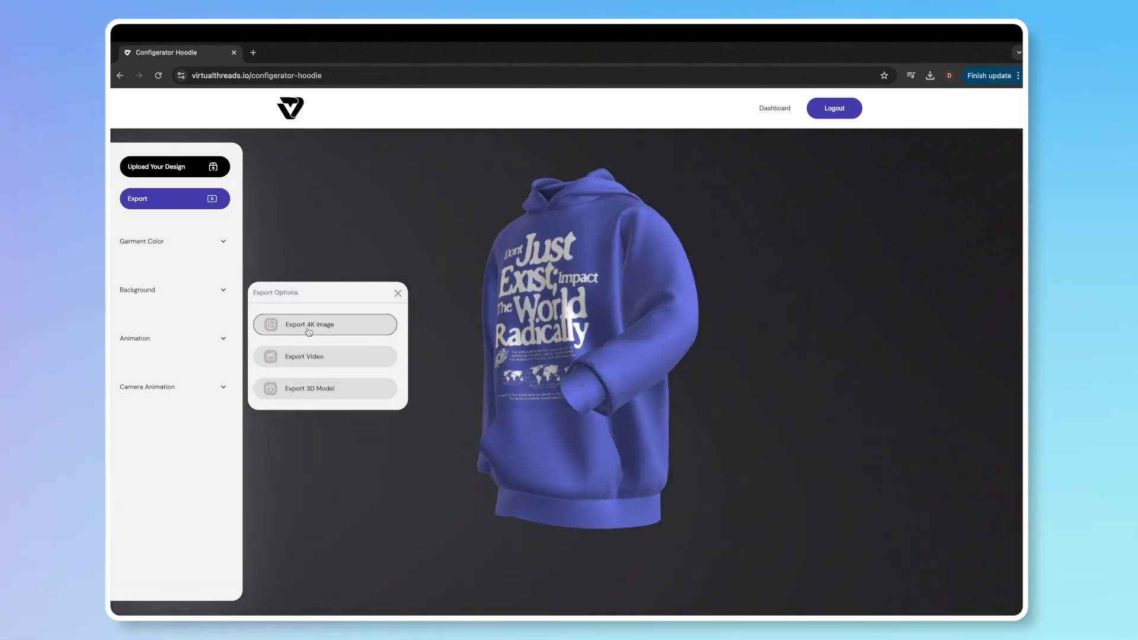